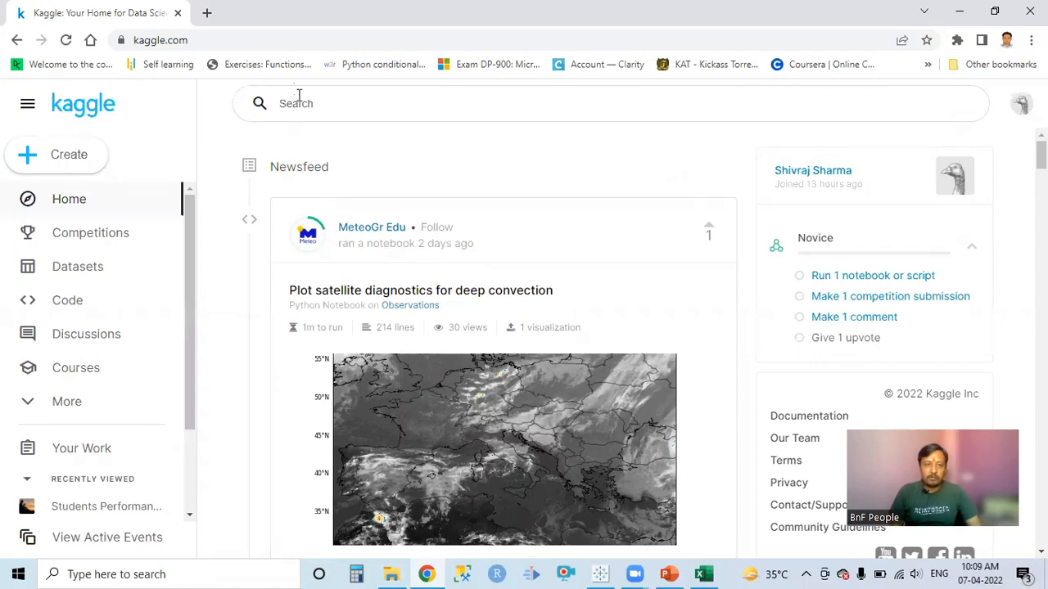
# Open Kaggle's Datasets page.
pyautogui.click(190, 41)
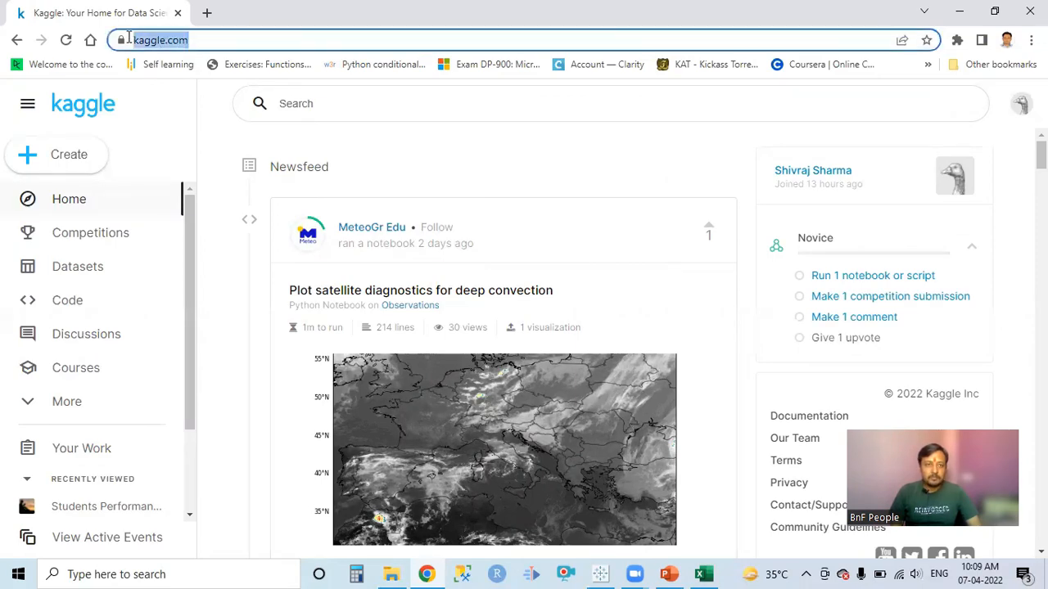
pyautogui.click(427, 147)
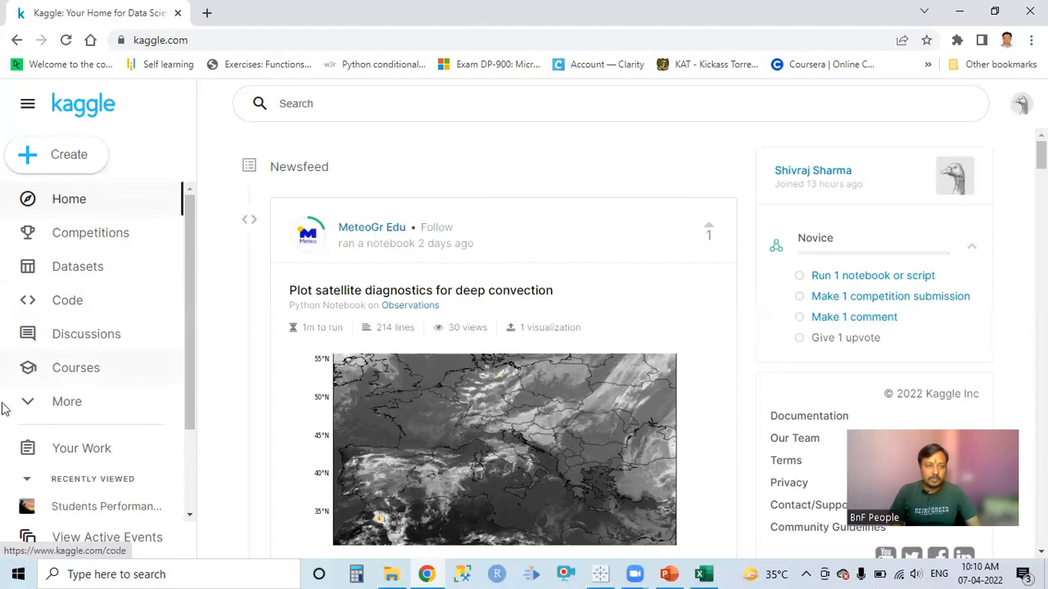
pyautogui.click(63, 273)
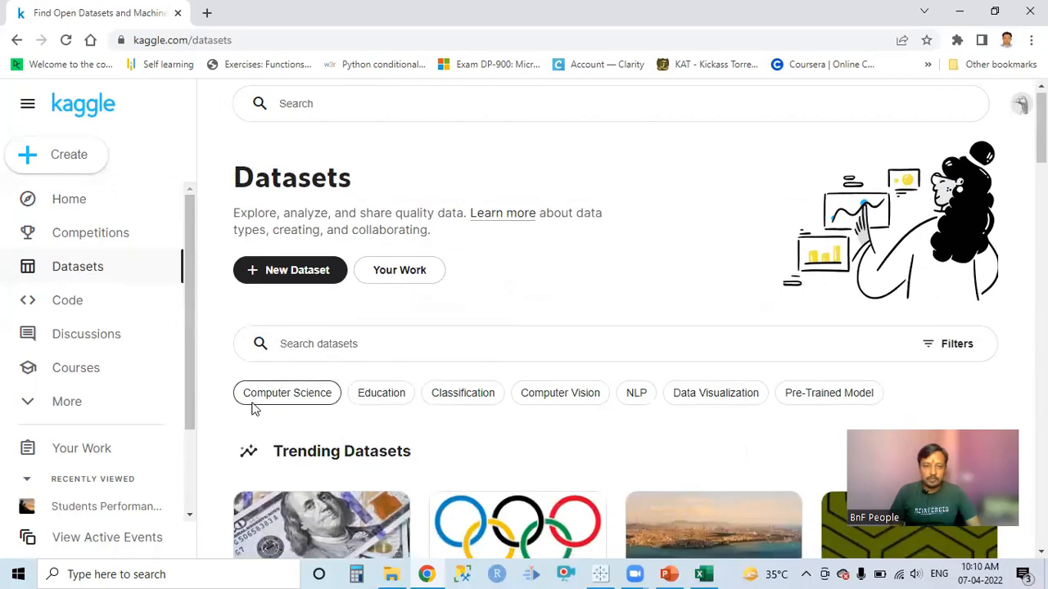
# Browse the trending, popular and topic-based dataset sections on the Datasets page.
pyautogui.scroll(-4, 253, 409)
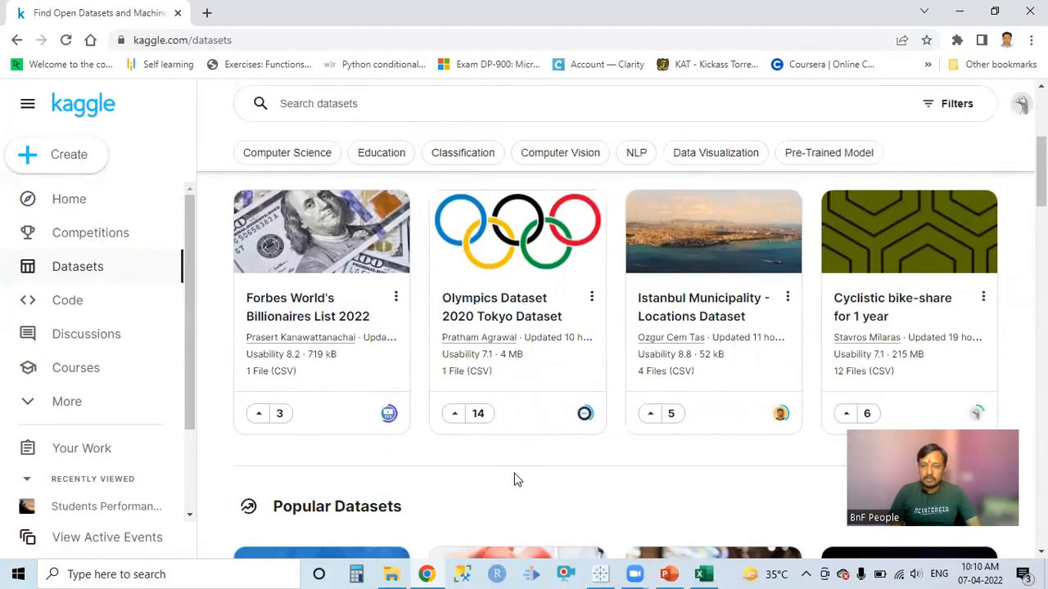
pyautogui.scroll(-1, 323, 461)
pyautogui.scroll(-3, 323, 461)
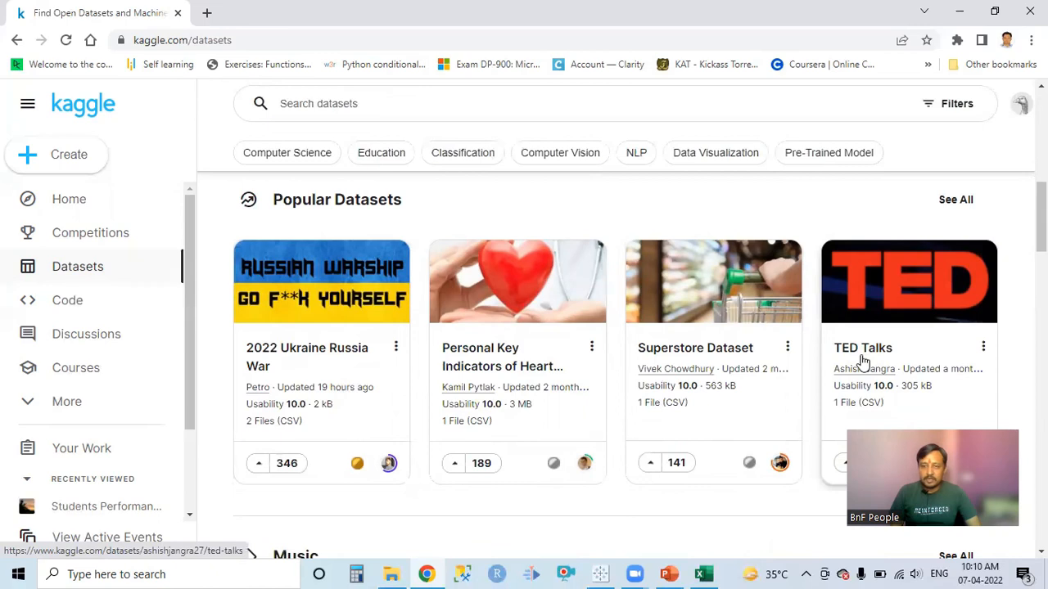
pyautogui.scroll(-4, 598, 375)
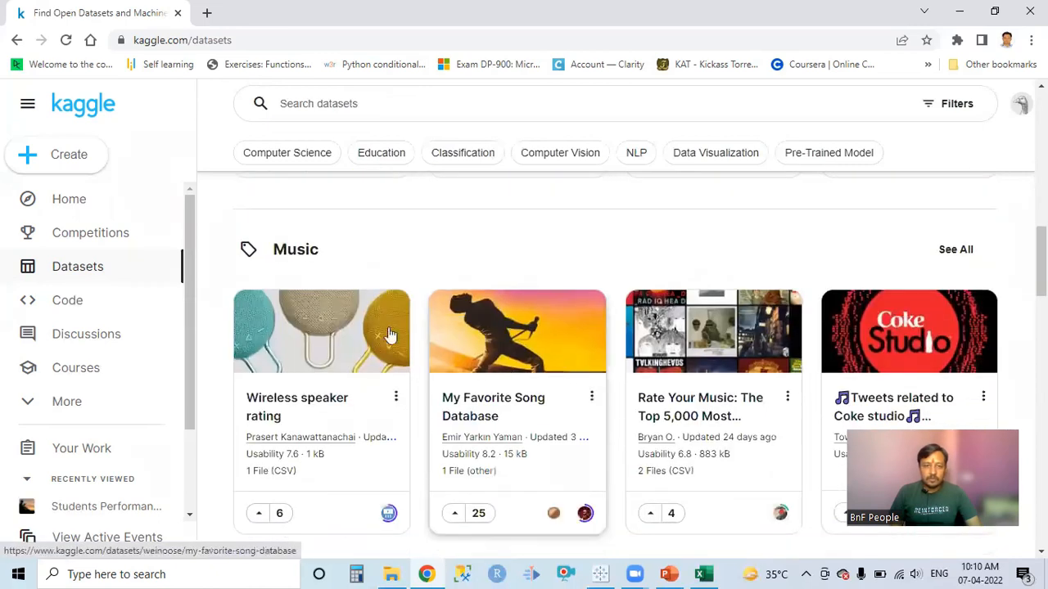
pyautogui.scroll(-4, 335, 278)
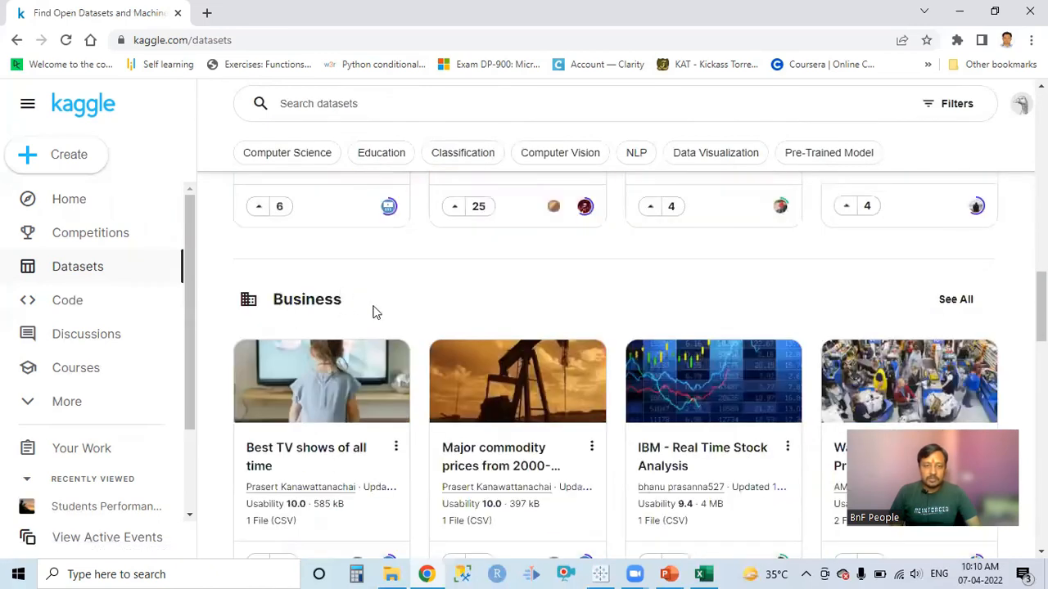
pyautogui.scroll(-5, 373, 312)
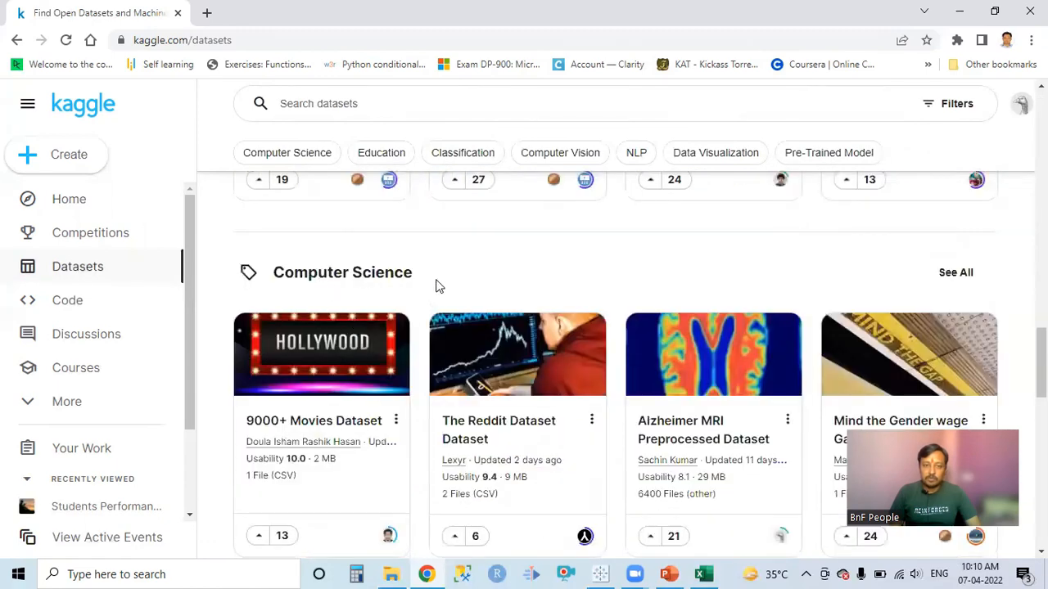
pyautogui.scroll(-6, 434, 286)
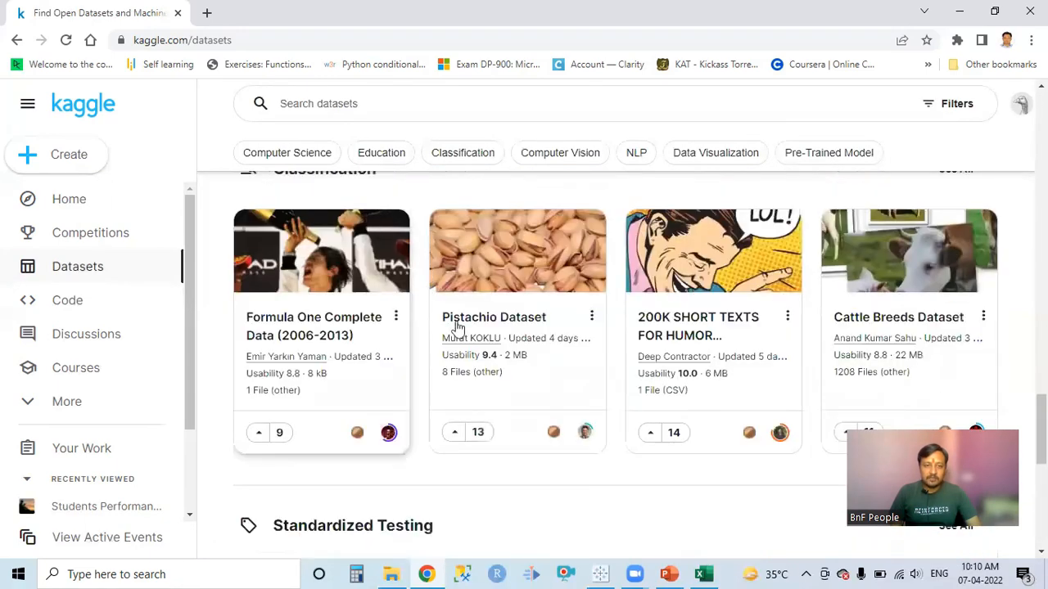
pyautogui.scroll(-3, 442, 311)
pyautogui.scroll(4, 461, 327)
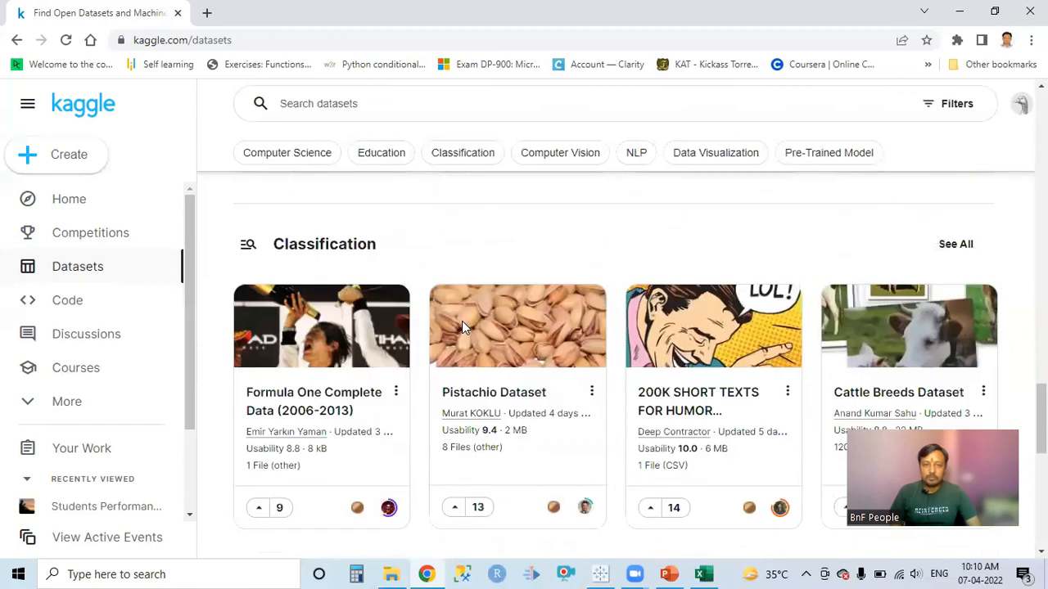
pyautogui.scroll(7, 461, 327)
pyautogui.scroll(7, 463, 328)
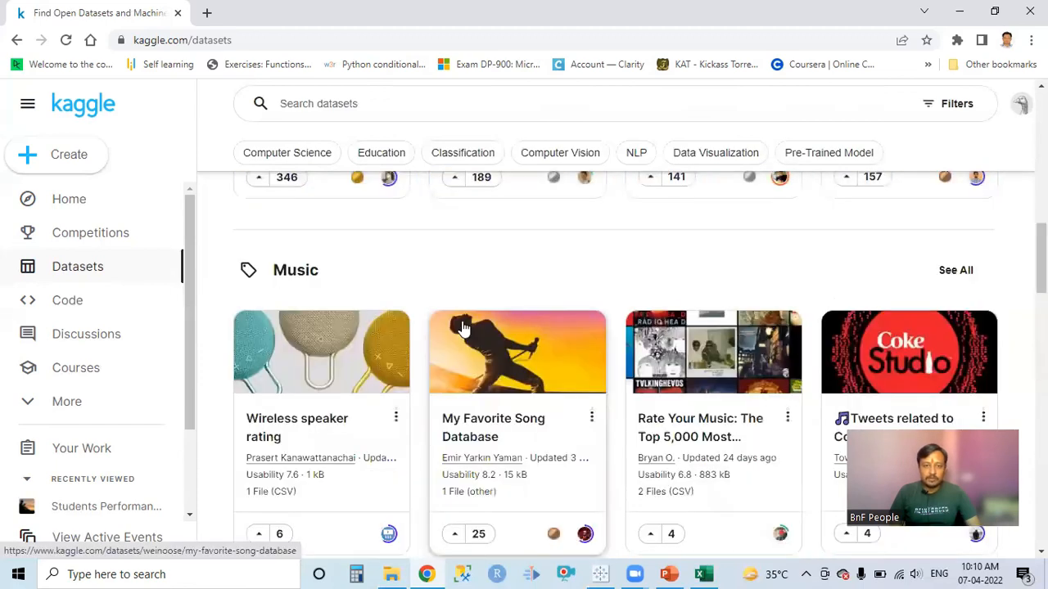
pyautogui.scroll(7, 463, 328)
pyautogui.scroll(4, 463, 327)
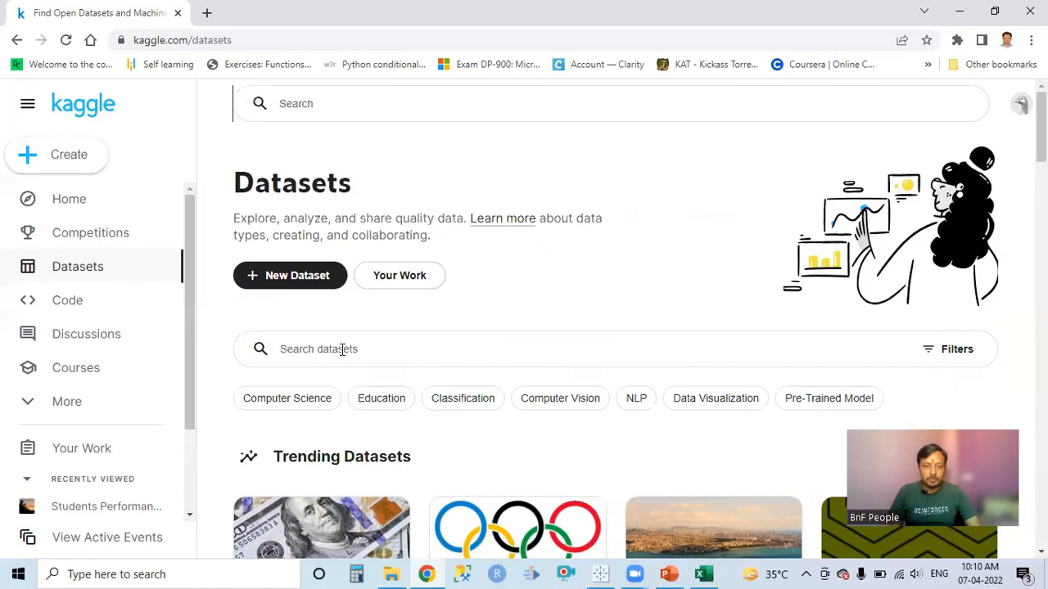
# Filter the datasets by the Data Visualization tag.
pyautogui.click(350, 348)
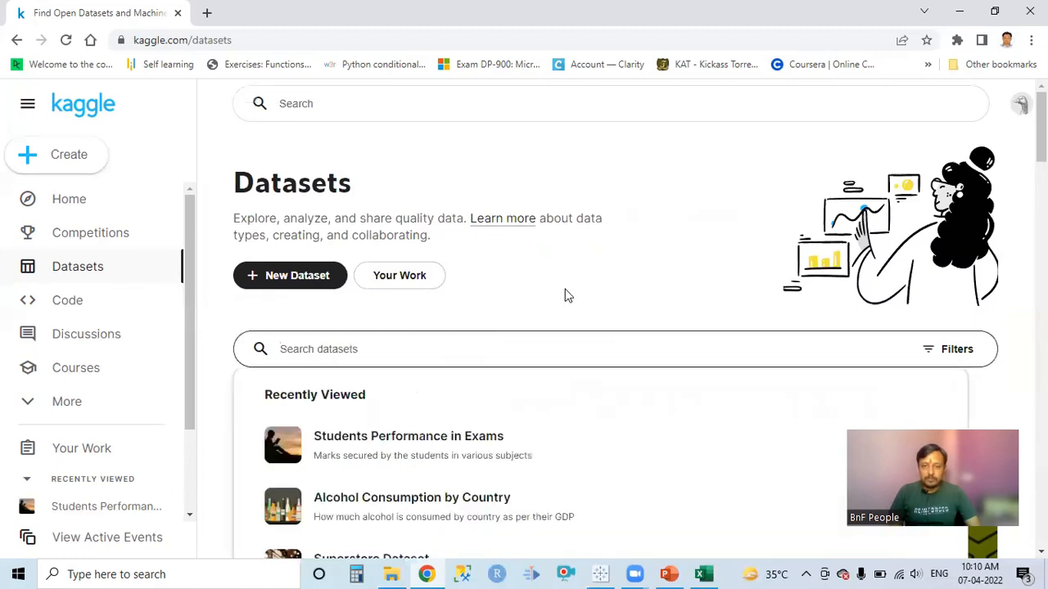
pyautogui.click(473, 410)
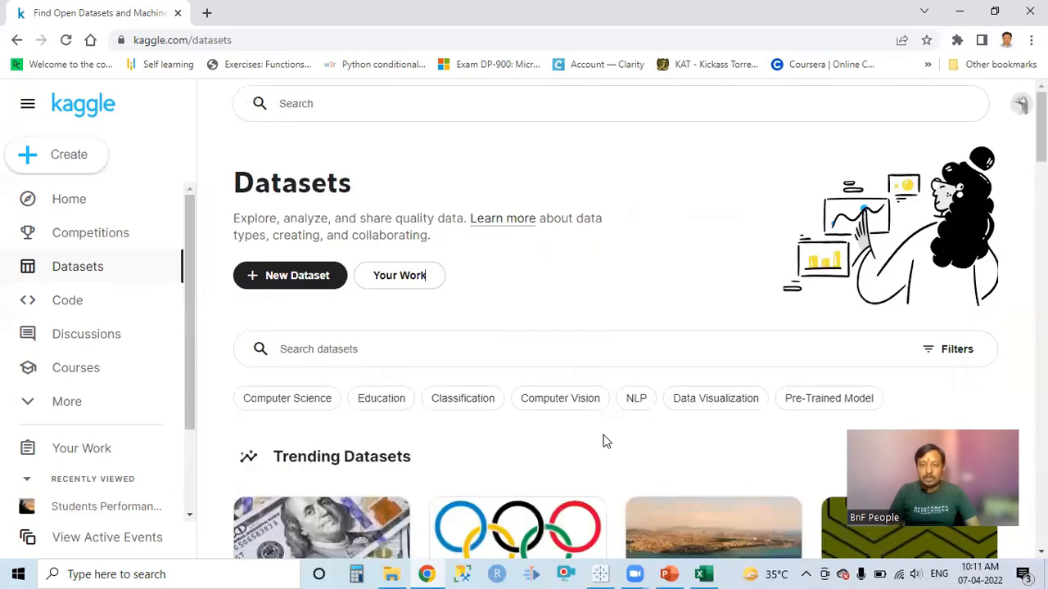
pyautogui.click(712, 404)
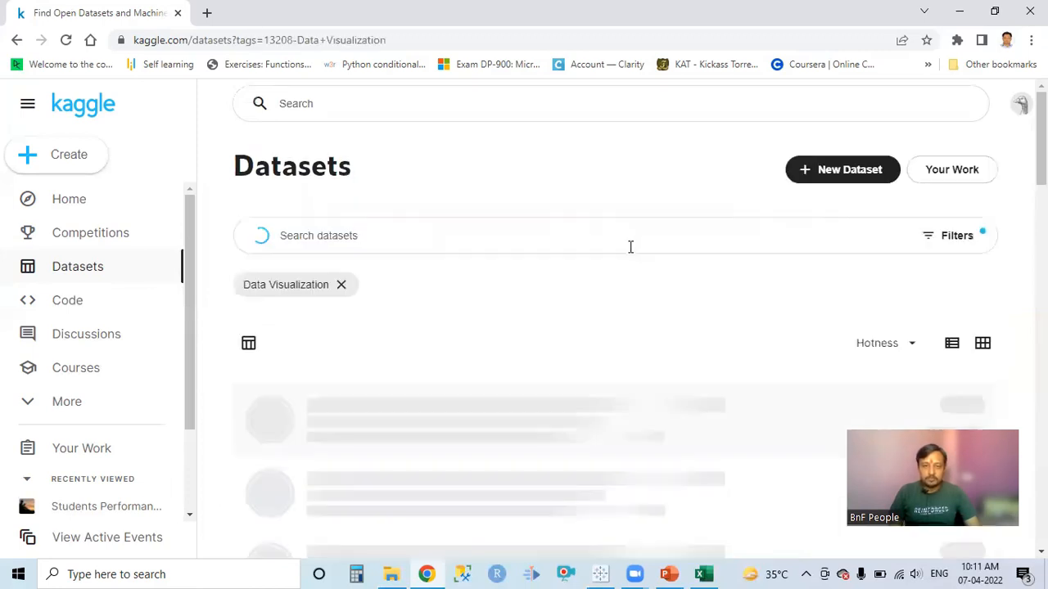
# Open the Superstore Dataset from the filtered list and download it.
pyautogui.scroll(-2, 629, 253)
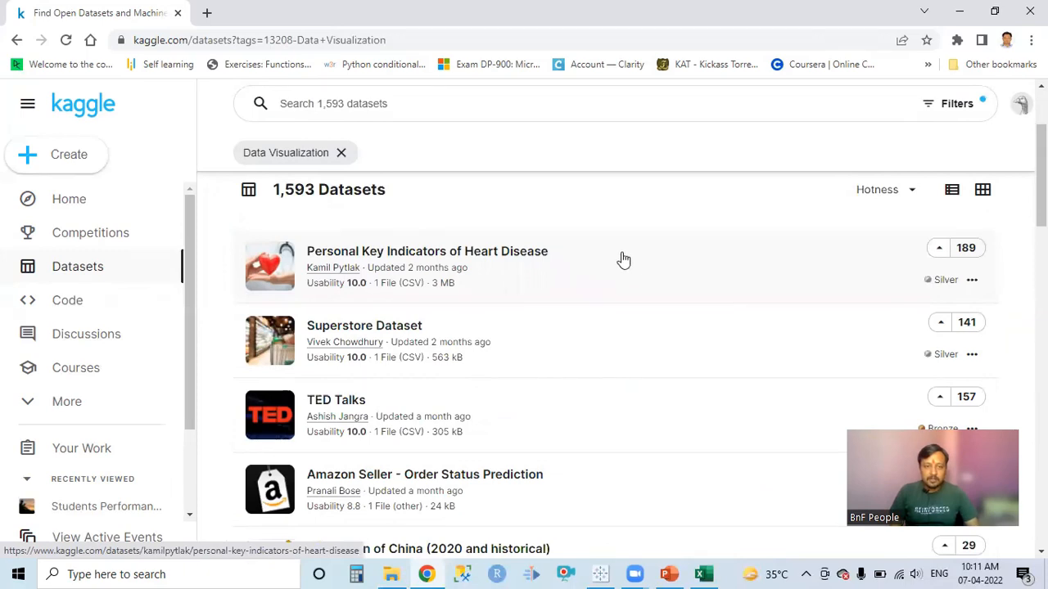
pyautogui.click(356, 328)
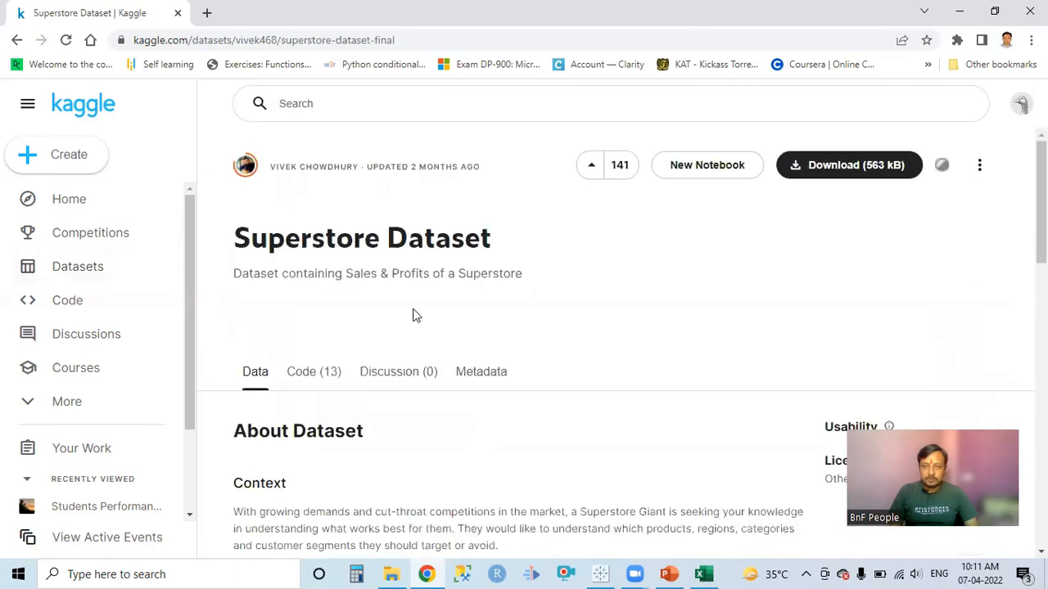
pyautogui.click(820, 170)
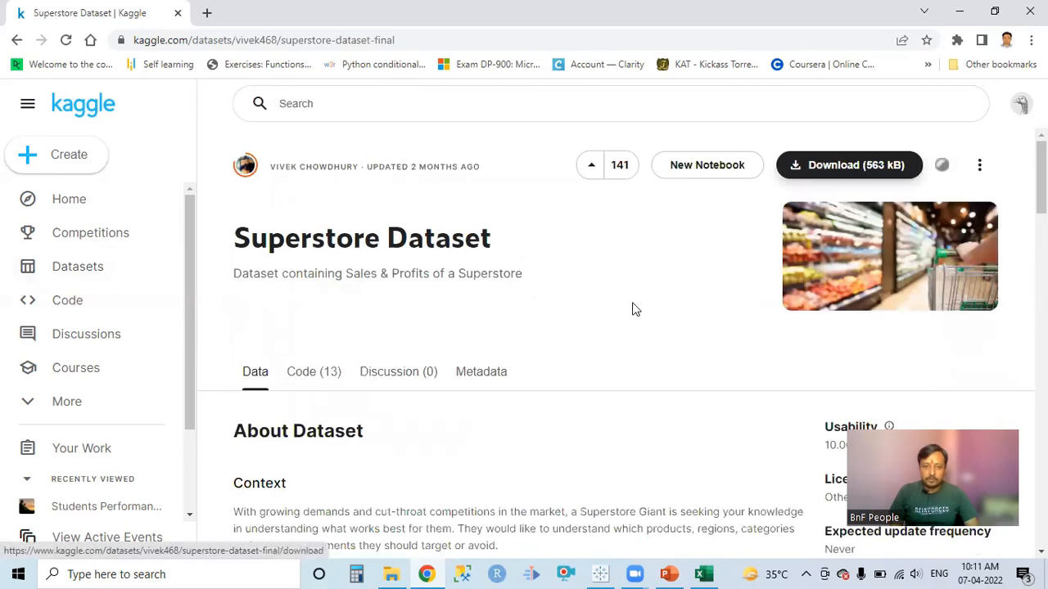
# Expand the Superstore Dataset description and examine its column metadata, the Sample - Superstore.csv preview and the activity overview.
pyautogui.scroll(-5, 670, 292)
pyautogui.scroll(-4, 671, 287)
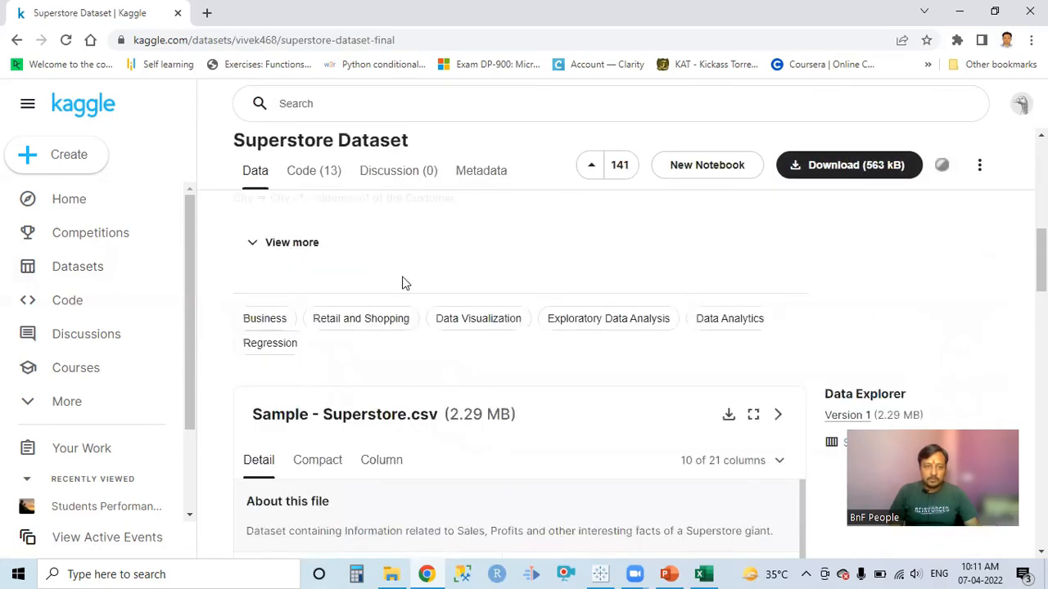
pyautogui.click(292, 244)
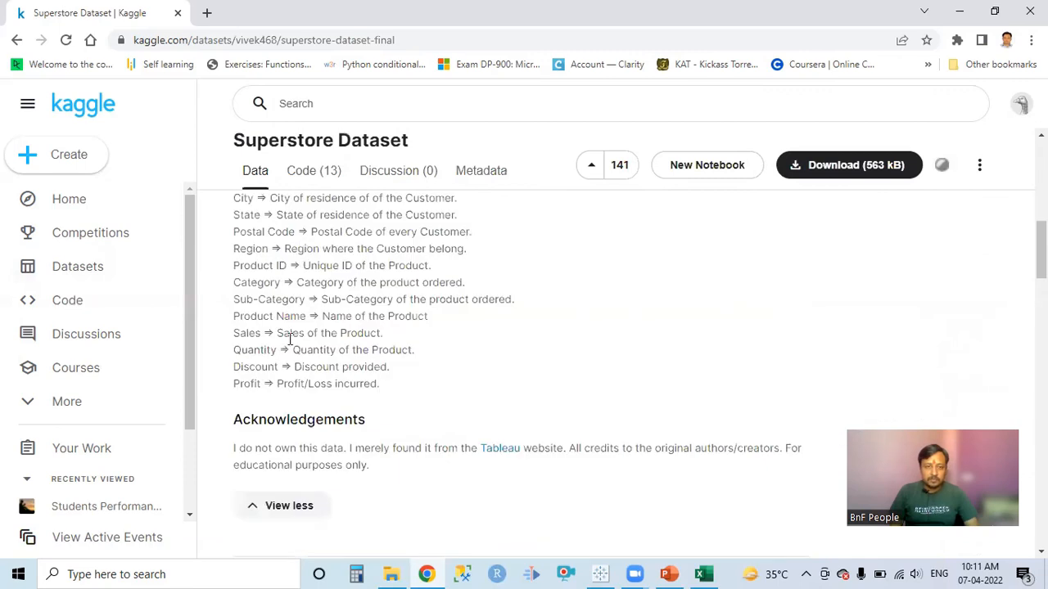
pyautogui.scroll(2, 290, 340)
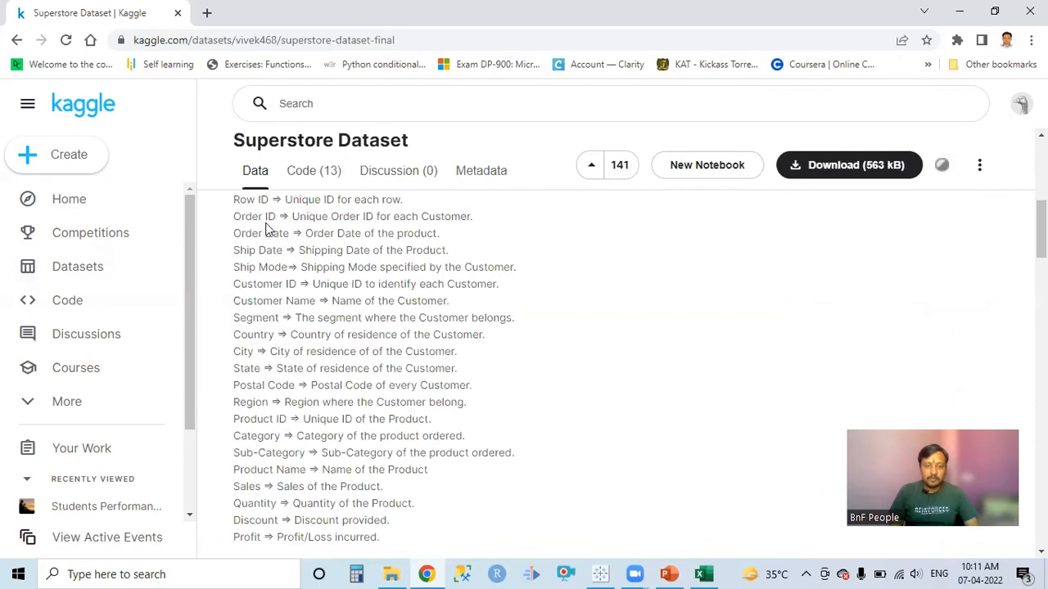
pyautogui.scroll(1, 291, 303)
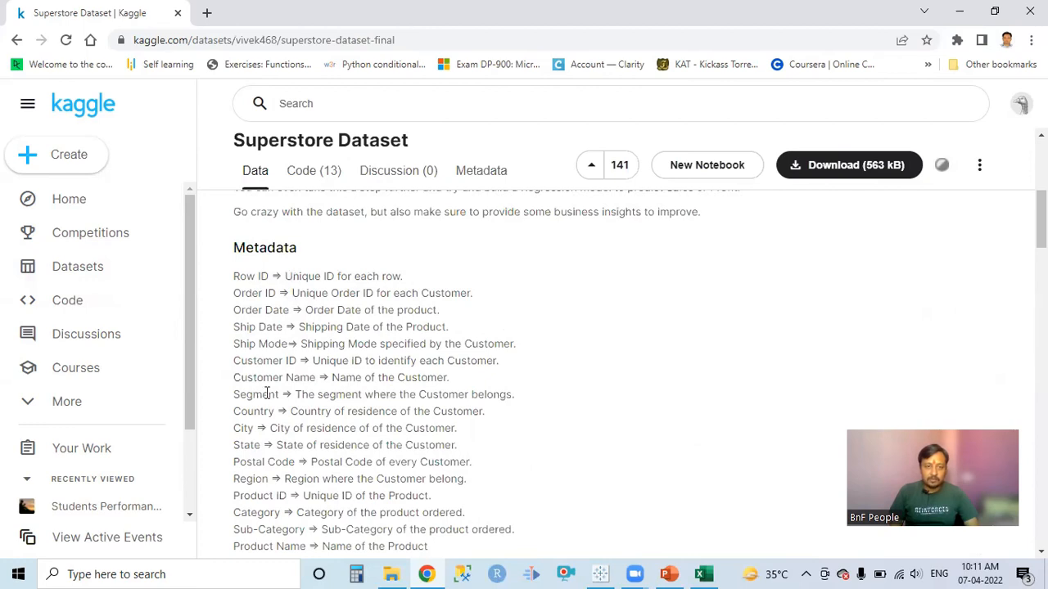
pyautogui.scroll(-2, 266, 393)
pyautogui.scroll(-3, 574, 354)
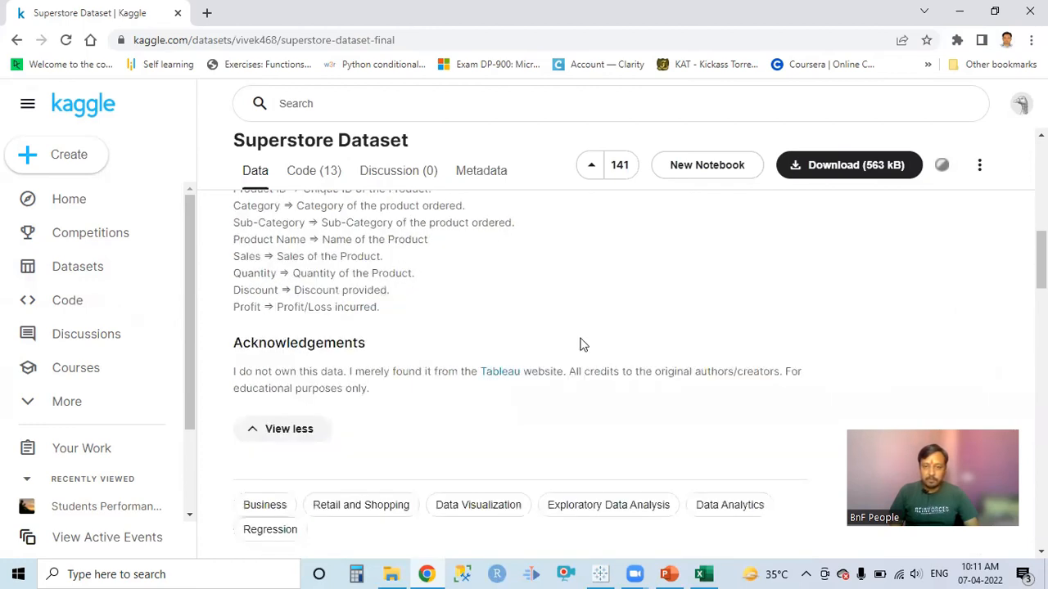
pyautogui.scroll(-5, 589, 327)
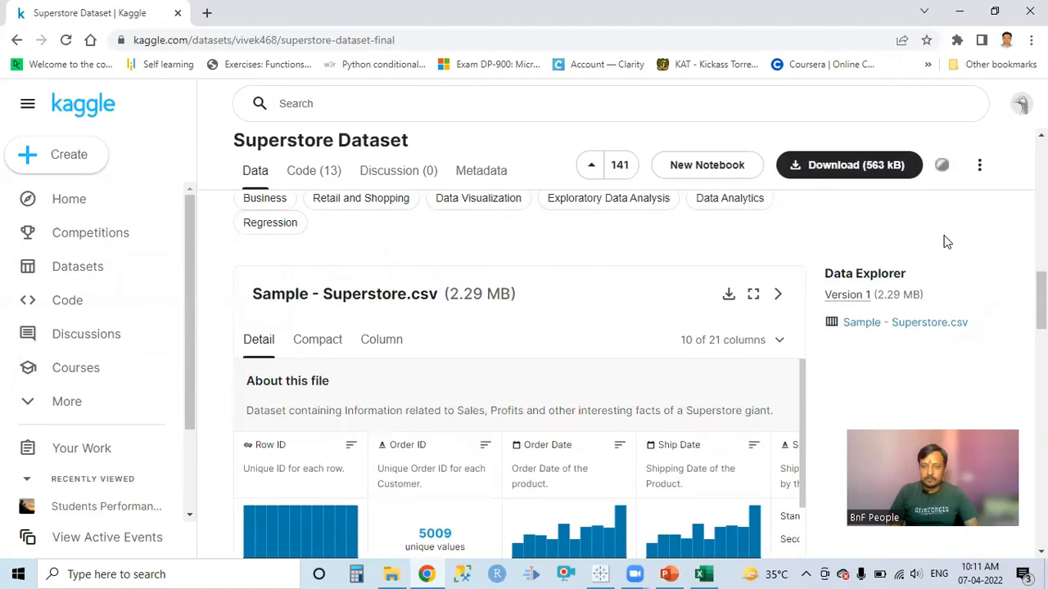
pyautogui.scroll(-2, 947, 241)
pyautogui.scroll(-4, 947, 241)
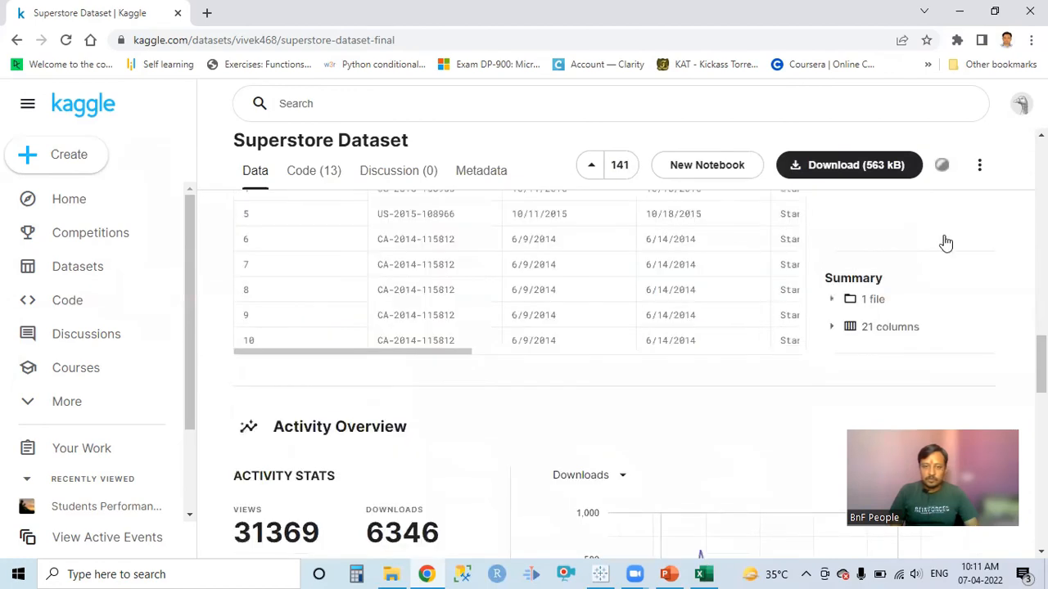
pyautogui.scroll(-1, 945, 242)
pyautogui.scroll(-1, 827, 164)
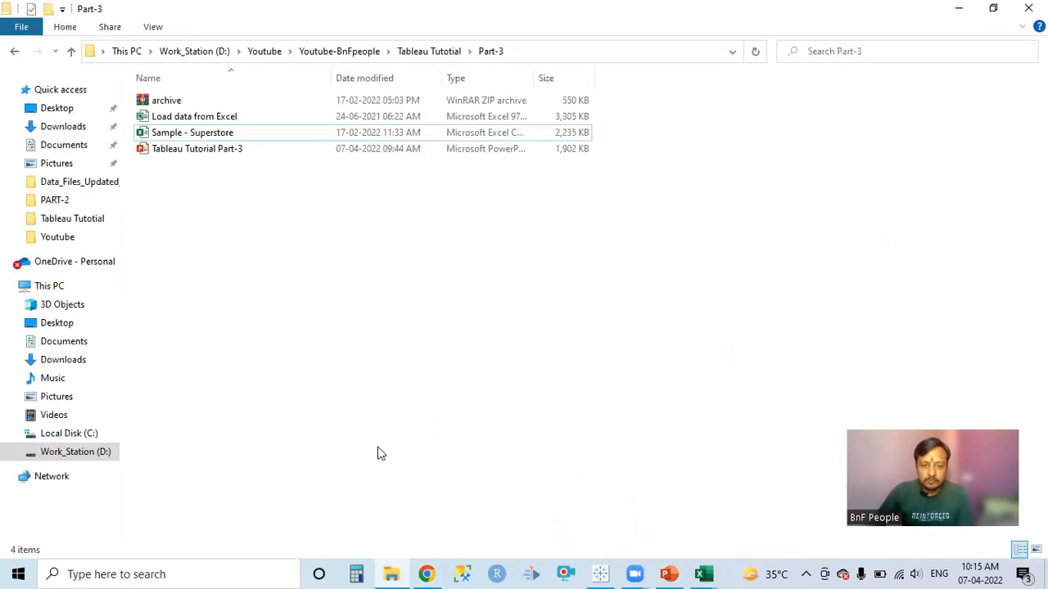
# In File Explorer, view the extraction options for the archive ZIP file in the Part-3 folder.
pyautogui.doubleClick(168, 101)
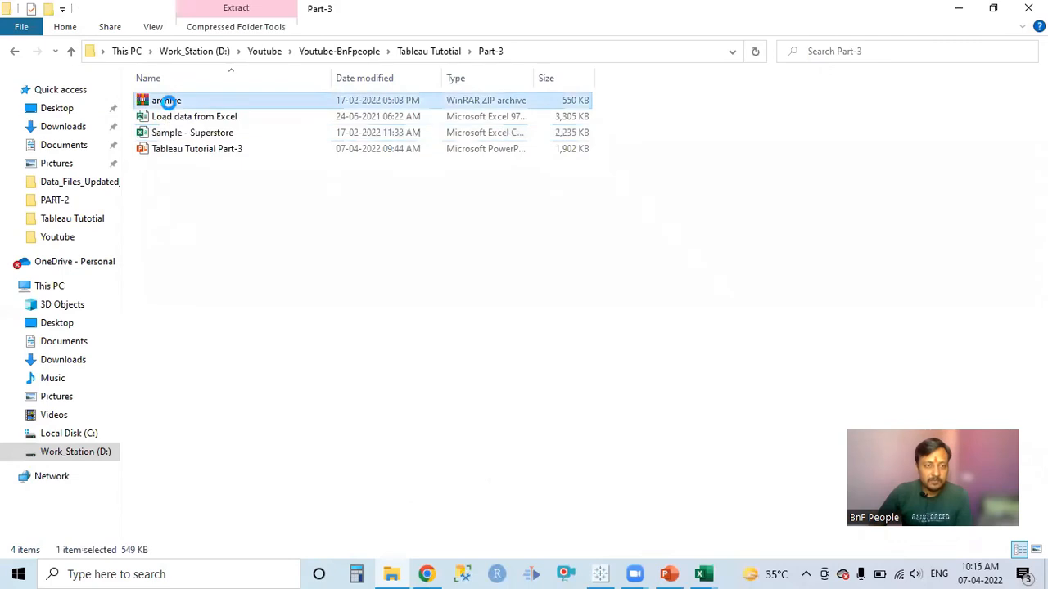
pyautogui.rightClick(169, 106)
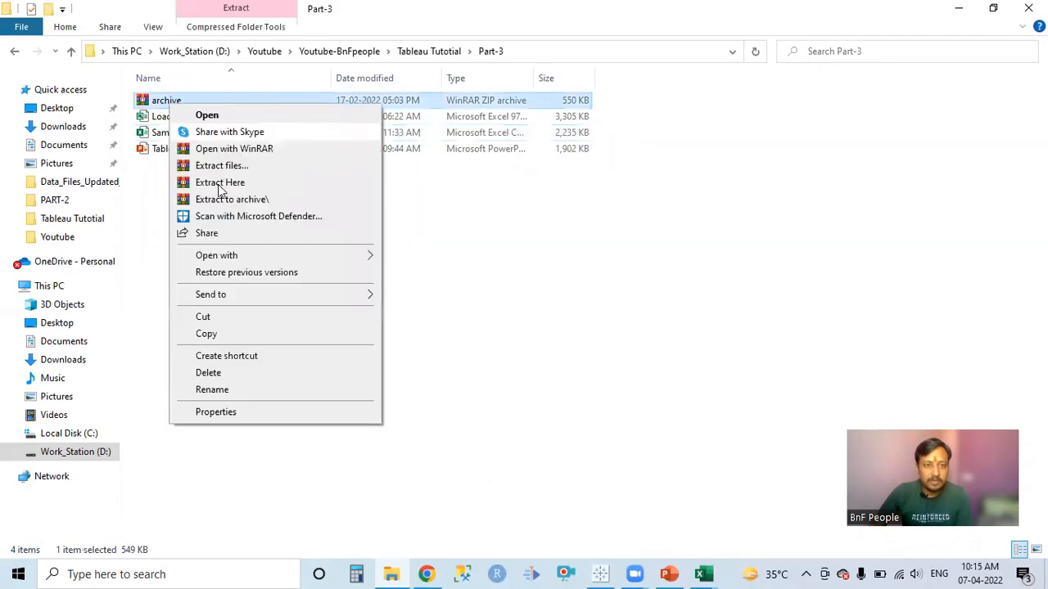
pyautogui.click(477, 273)
pyautogui.click(274, 270)
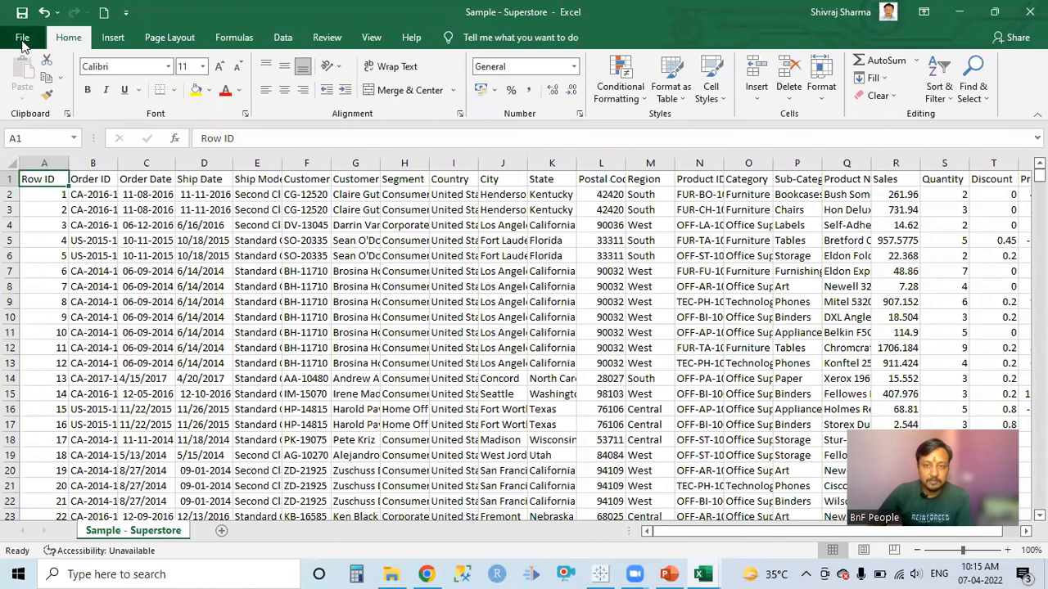
# In Excel, begin saving a copy of Sample - Superstore in the Part-3 folder with the Excel Workbook file type.
pyautogui.click(22, 37)
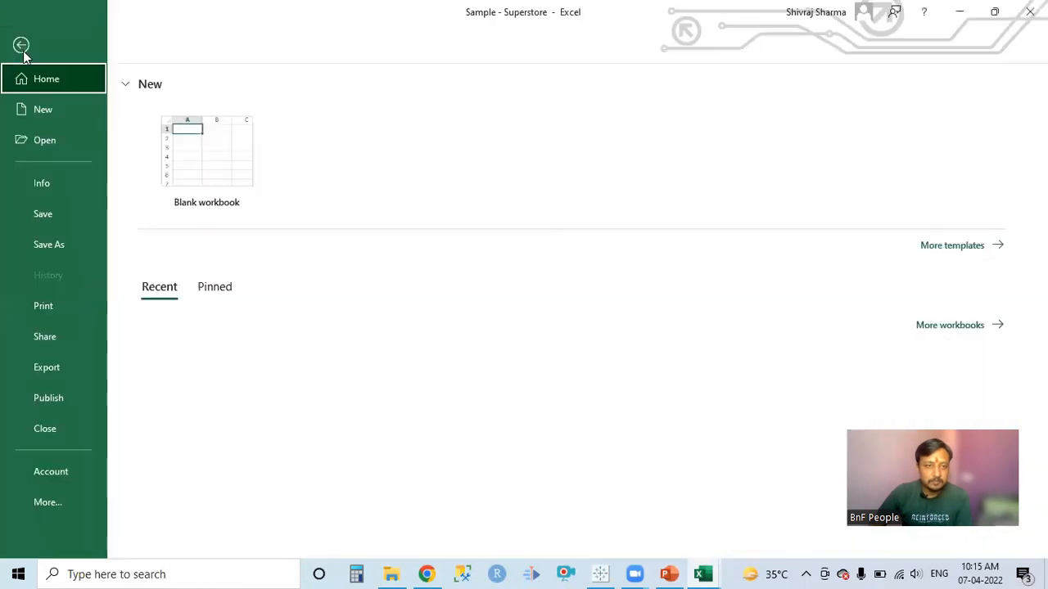
pyautogui.click(51, 244)
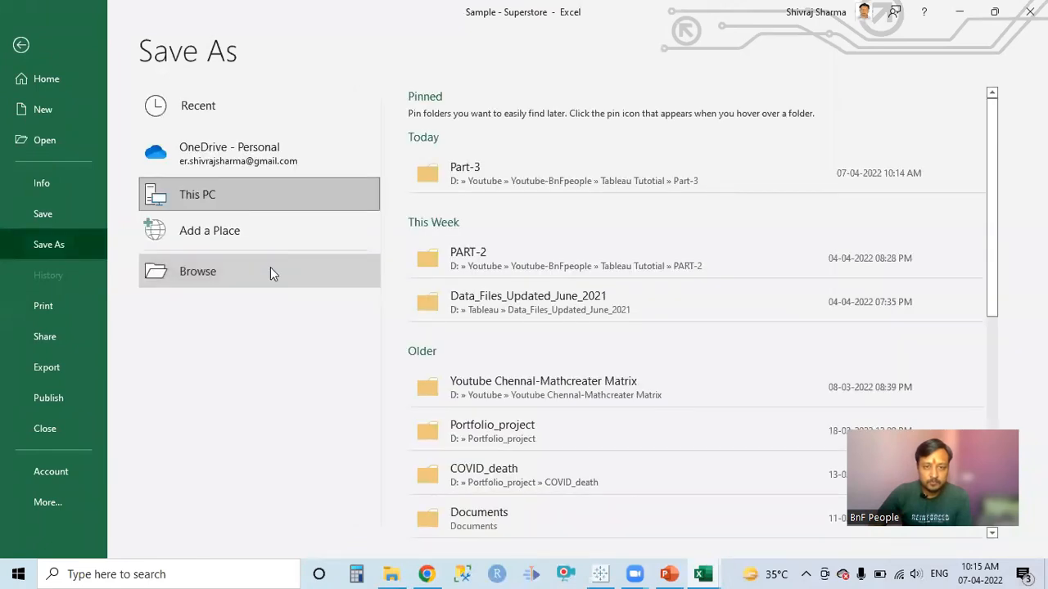
pyautogui.click(273, 273)
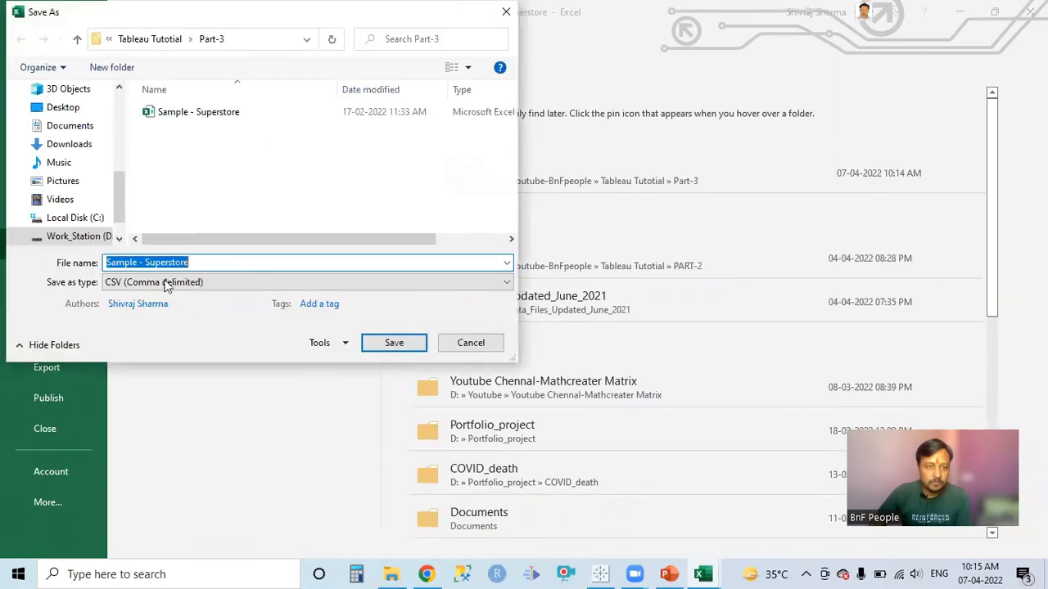
pyautogui.click(166, 283)
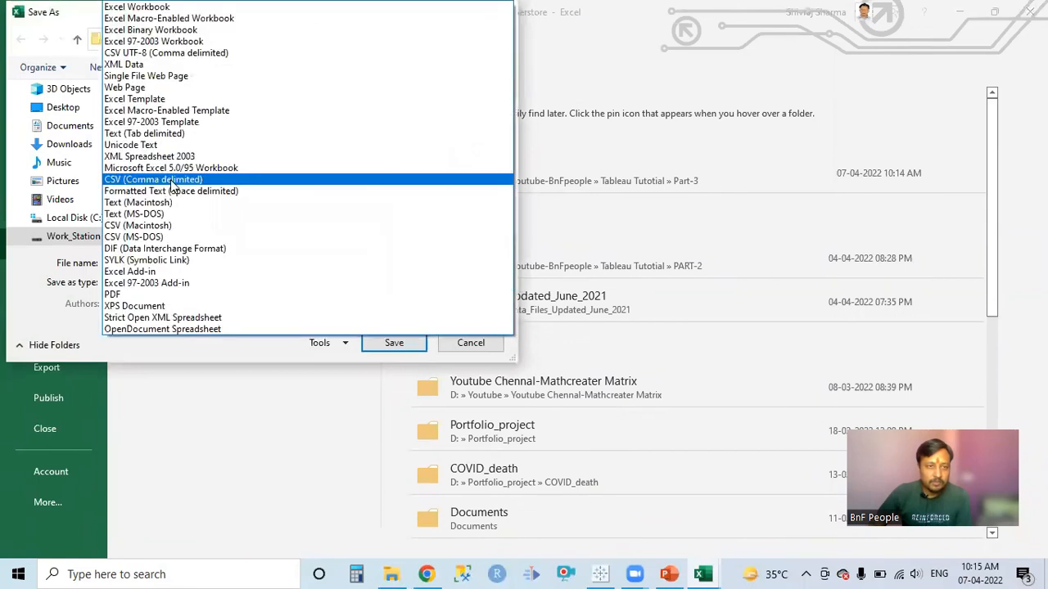
pyautogui.click(141, 8)
# Shorten the name of the workbook copy to Superstore.
pyautogui.click(144, 263)
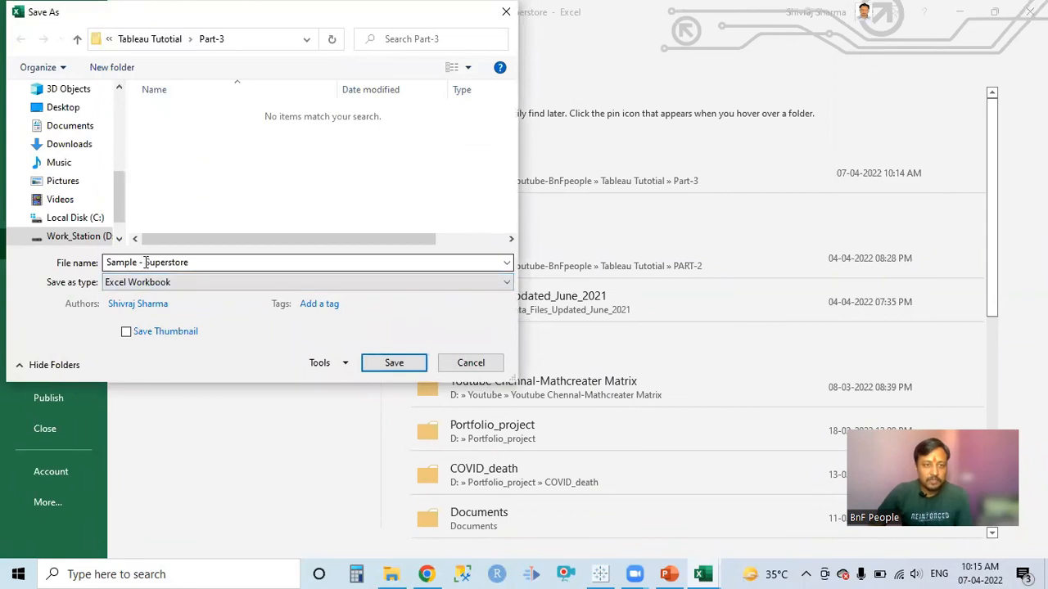
pyautogui.click(145, 263)
pyautogui.click(144, 262)
pyautogui.press('BackSpace')
pyautogui.press('BackSpace')
pyautogui.press('BackSpace')
pyautogui.press('BackSpace')
pyautogui.press('BackSpace')
pyautogui.press('BackSpace')
pyautogui.press('BackSpace')
pyautogui.press('BackSpace')
pyautogui.press('BackSpace')
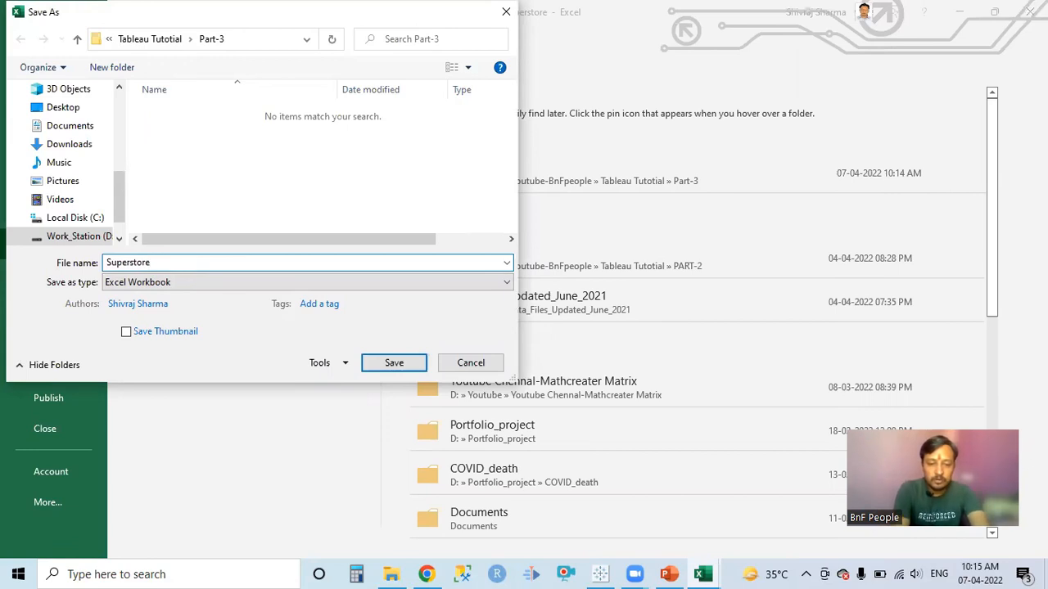
# Extend the workbook copy's name to Superstore Tableau Tutorial and save it in the Part-3 folder.
pyautogui.write('Tableau Tutorial')
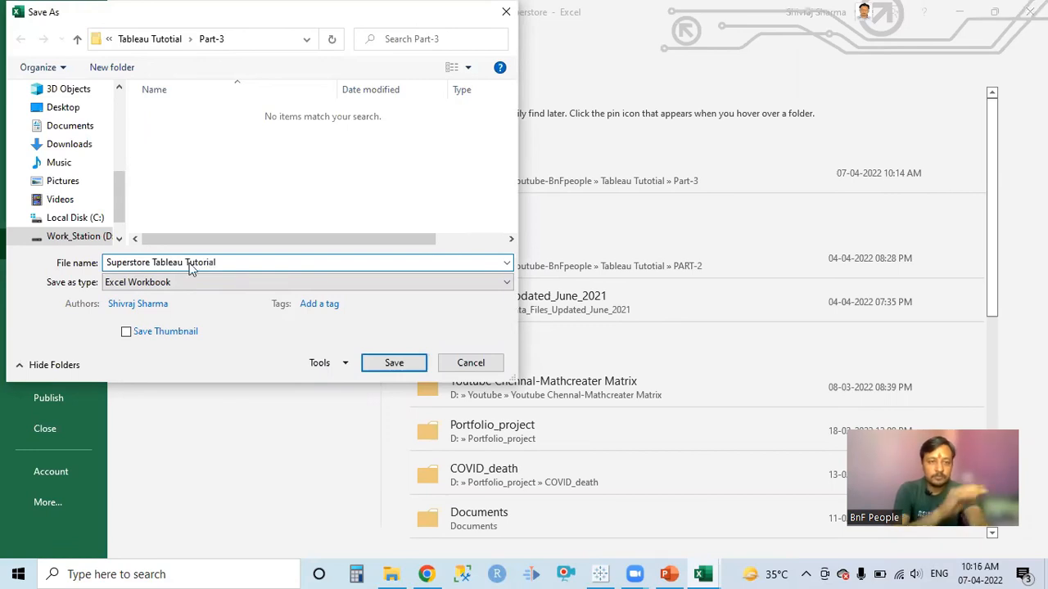
pyautogui.press('Return')
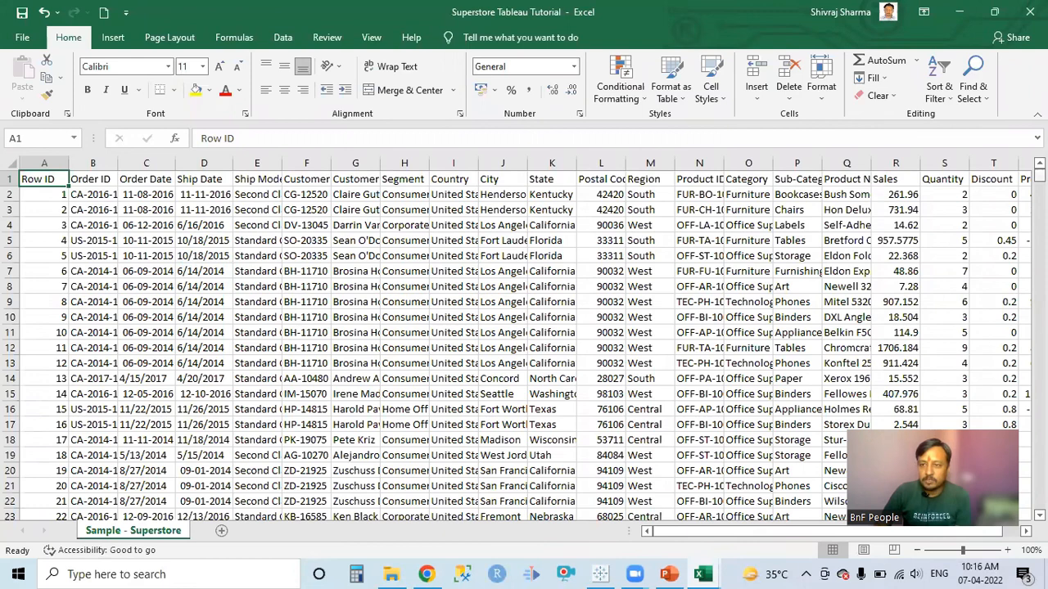
# Examine the Sample - Superstore worksheet down to its last record.
pyautogui.moveTo(1039, 173); pyautogui.dragTo(1039, 502)
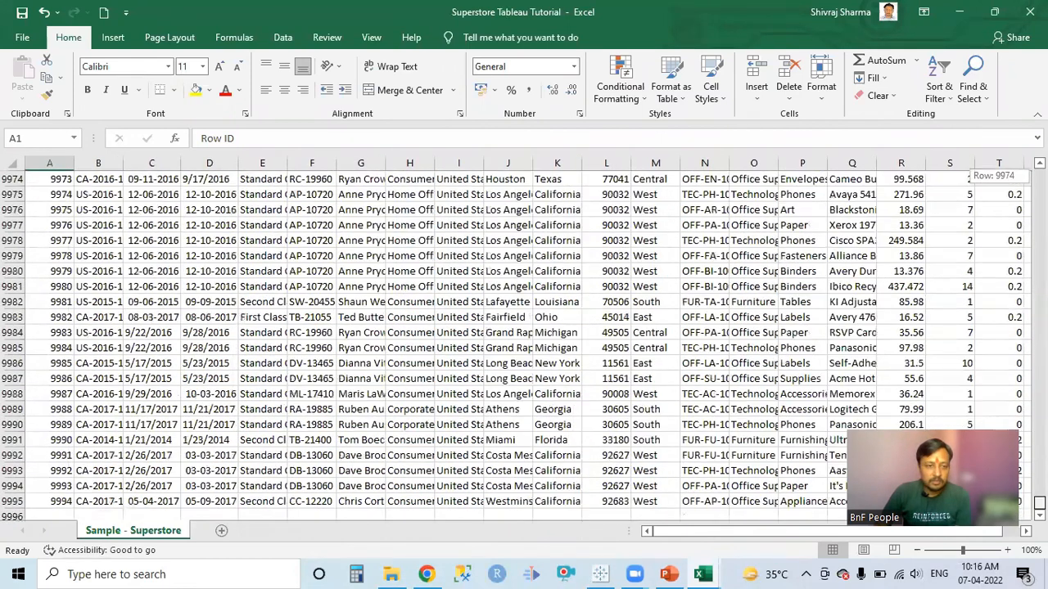
pyautogui.click(54, 502)
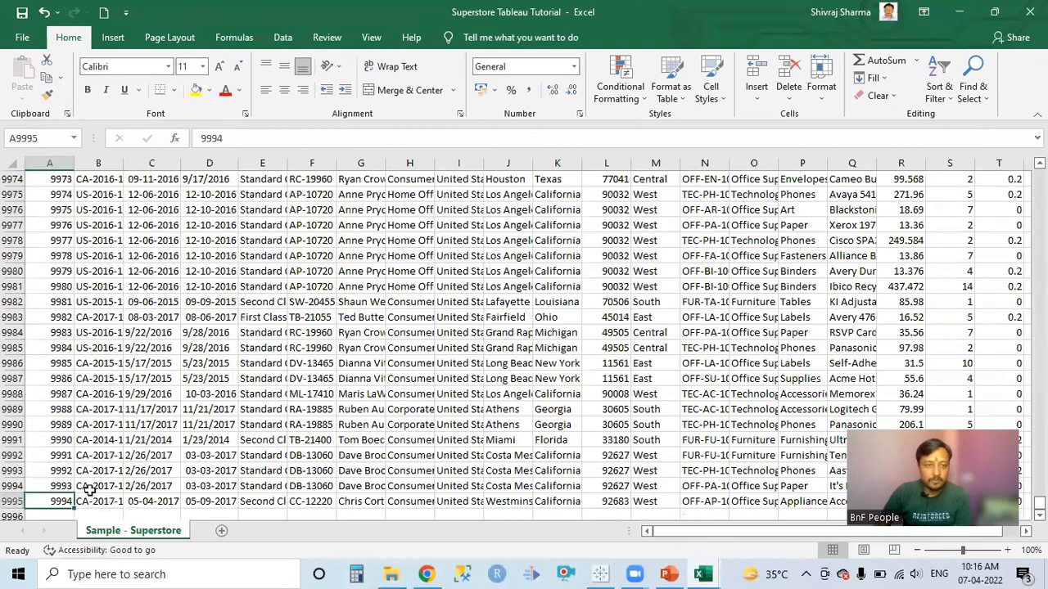
pyautogui.scroll(7, 248, 409)
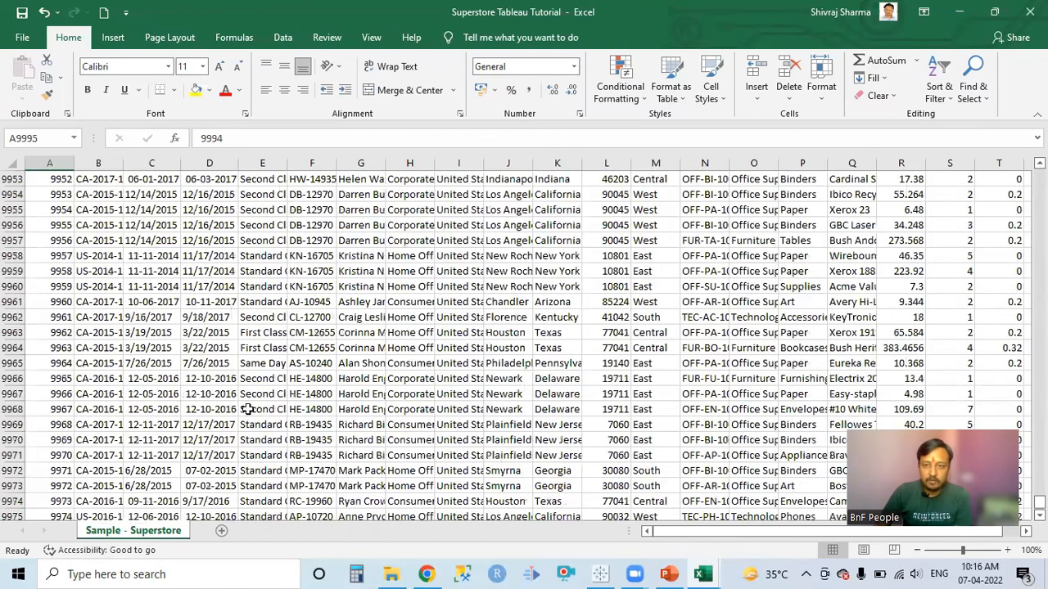
pyautogui.scroll(20, 981, 283)
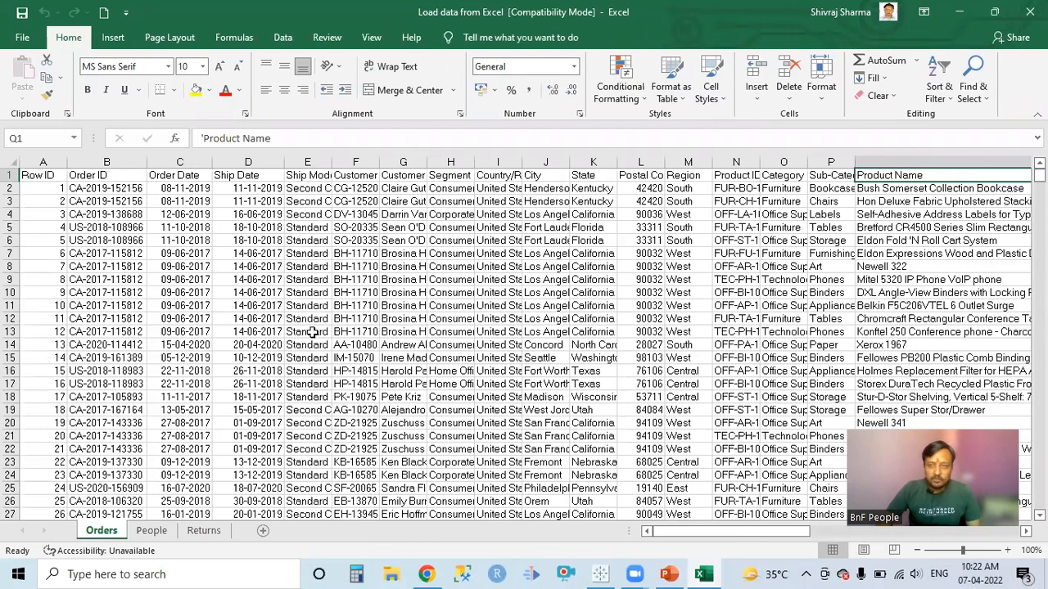
# Switch to Tableau Public and open the workbook's Data Source page.
pyautogui.click(963, 12)
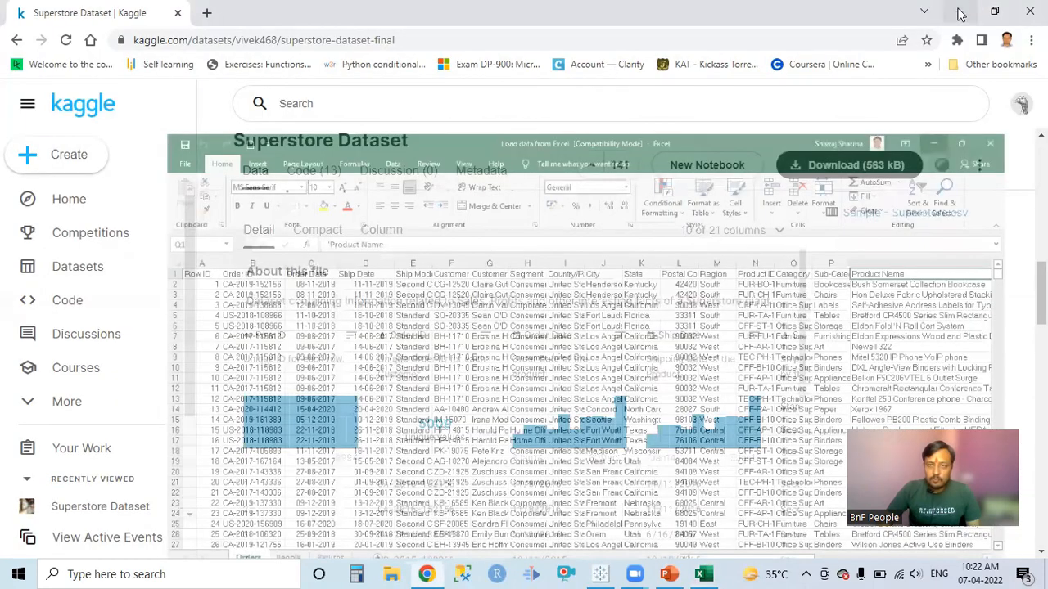
pyautogui.click(962, 16)
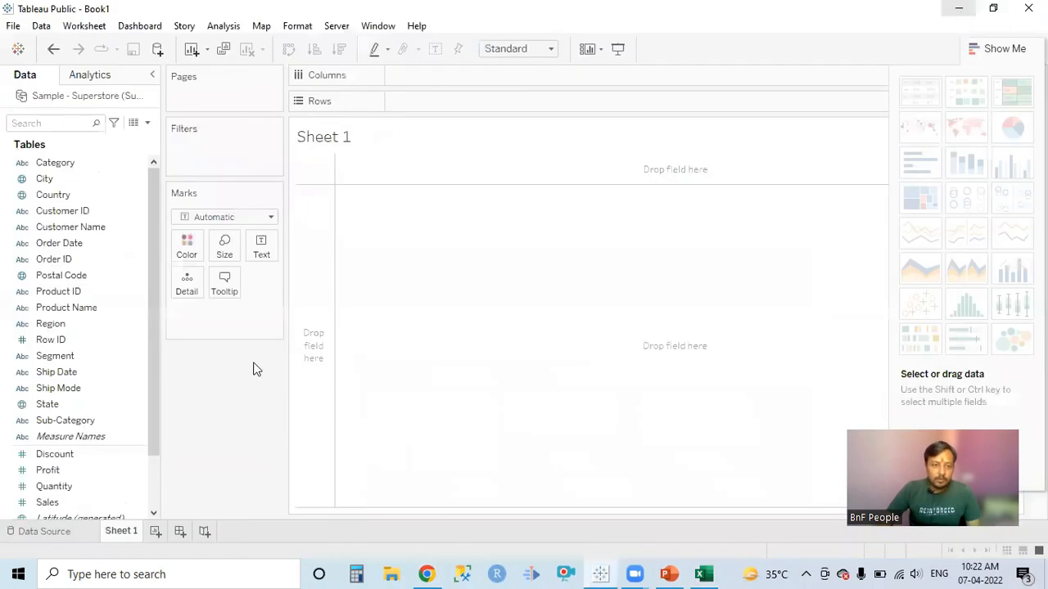
pyautogui.click(24, 532)
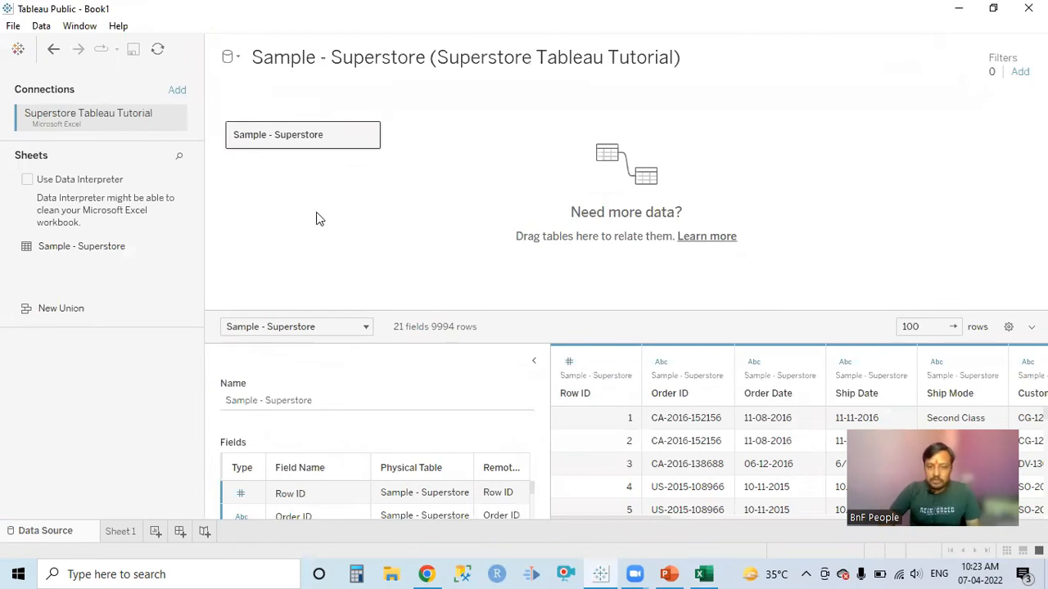
# Collapse the table details, enlarge the Sample - Superstore data preview and review its columns from Row ID to Profit.
pyautogui.click(533, 362)
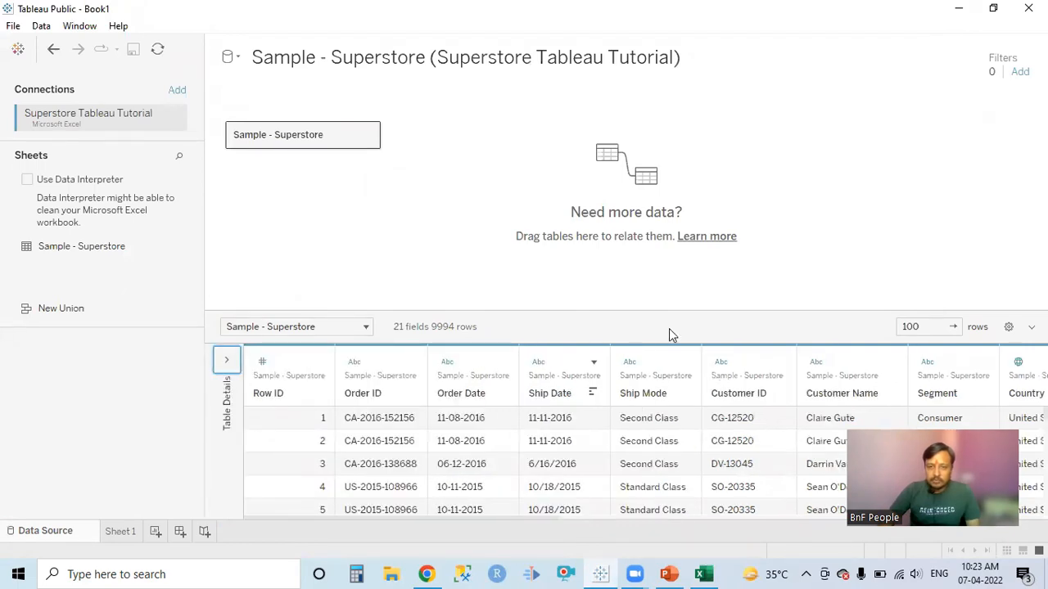
pyautogui.moveTo(646, 313); pyautogui.dragTo(635, 157)
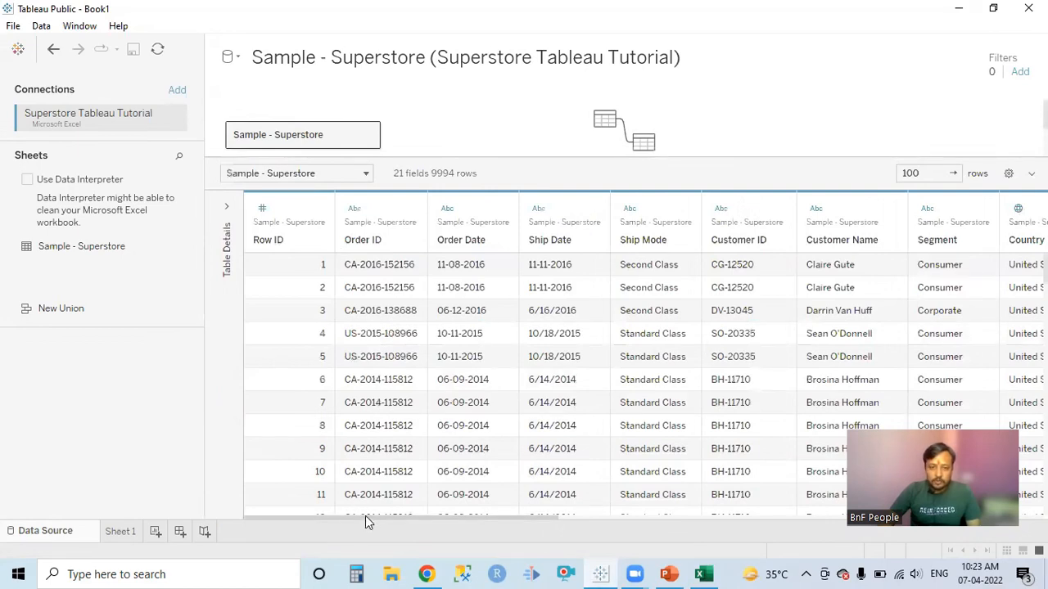
pyautogui.moveTo(430, 517); pyautogui.dragTo(837, 533)
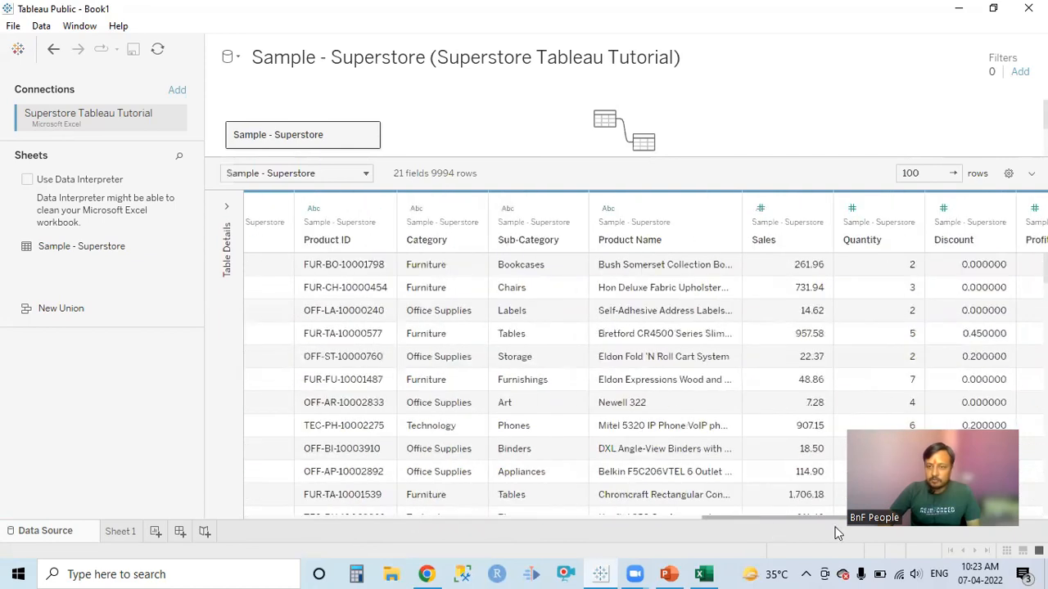
pyautogui.click(276, 519)
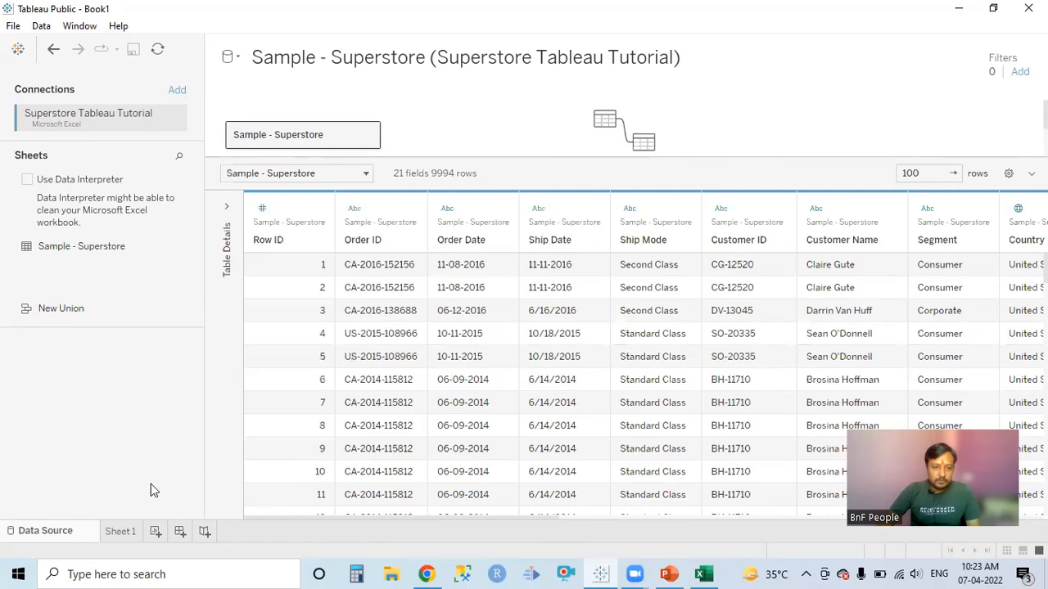
# On Sheet 1, examine the measures Discount, Profit, Quantity and Sales listed beneath the dimensions.
pyautogui.click(120, 532)
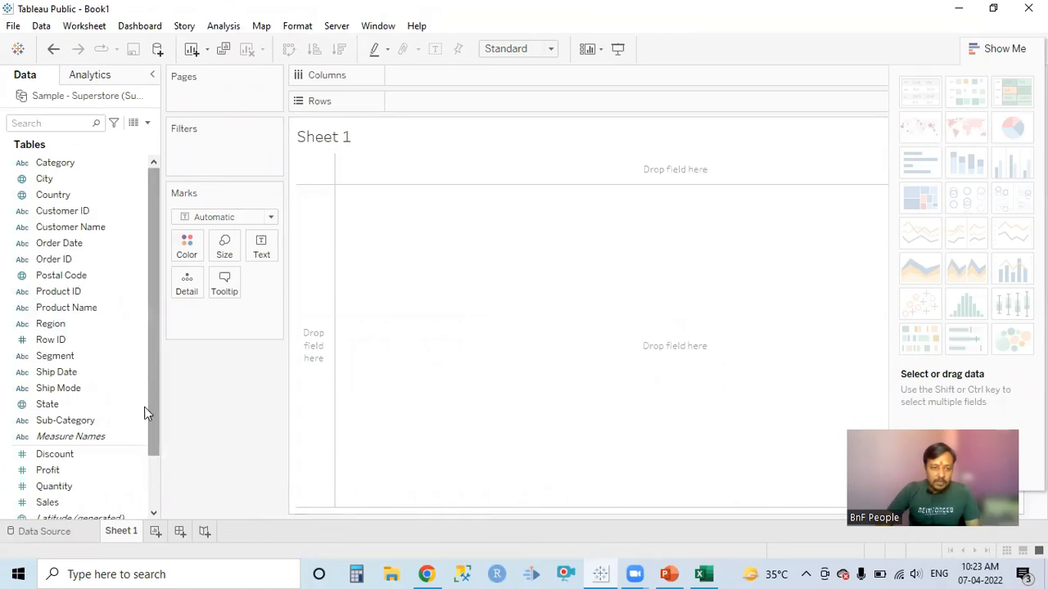
pyautogui.scroll(-2, 144, 412)
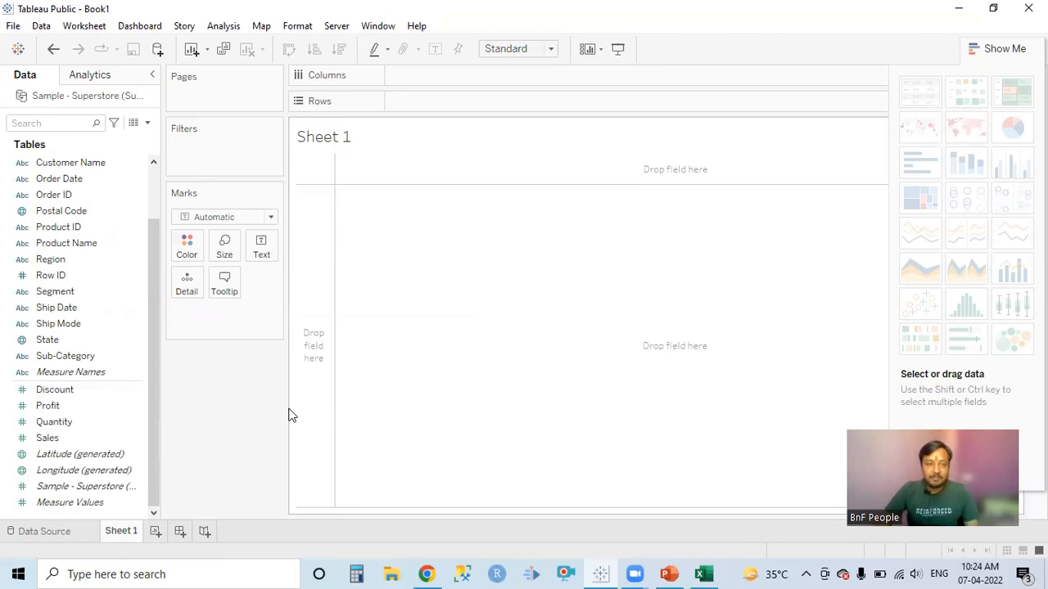
pyautogui.click(138, 406)
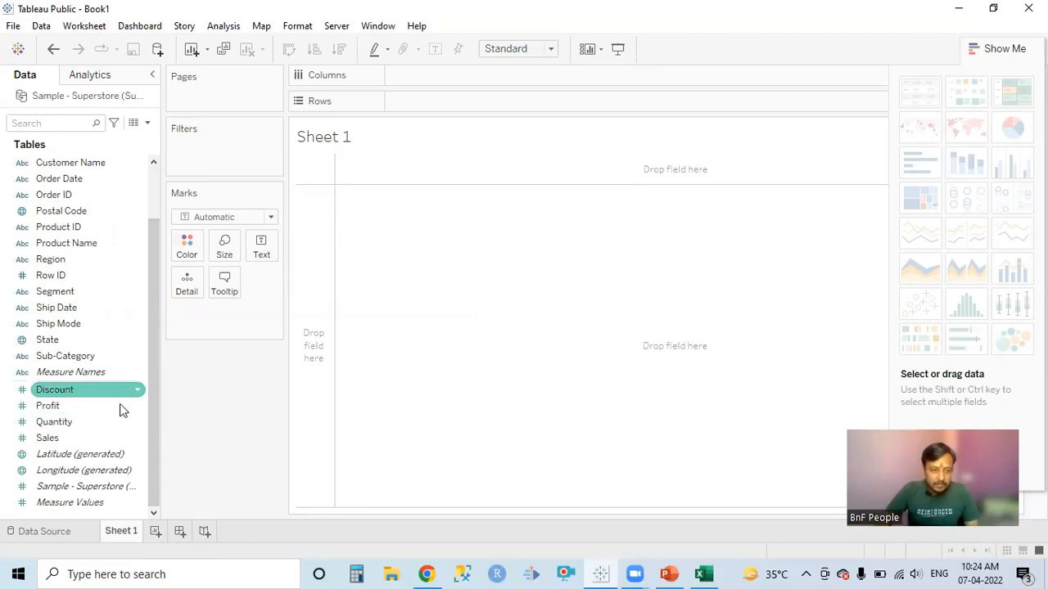
pyautogui.click(90, 357)
pyautogui.click(98, 377)
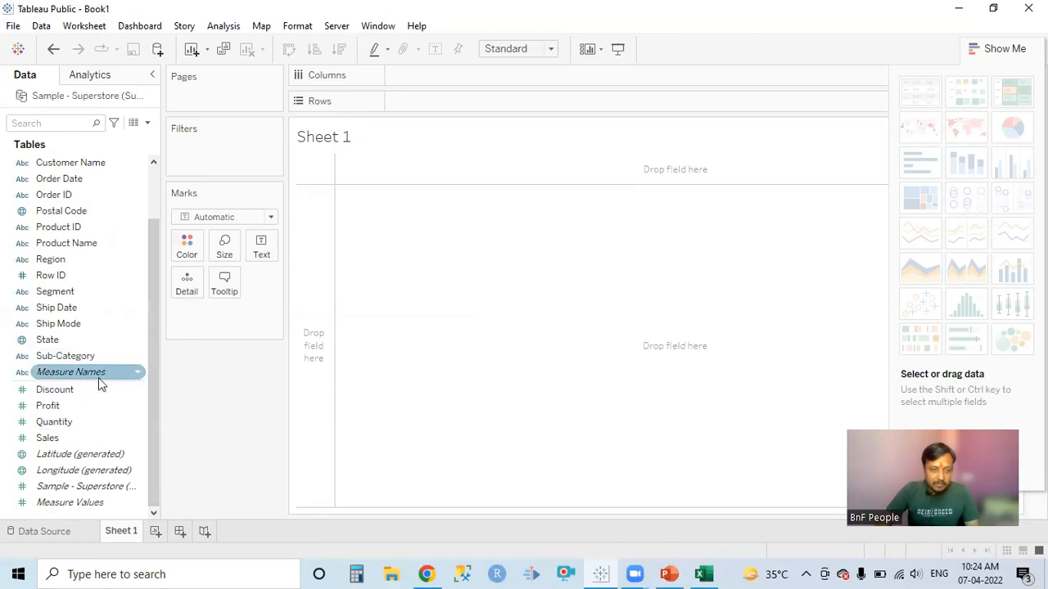
pyautogui.press('Down')
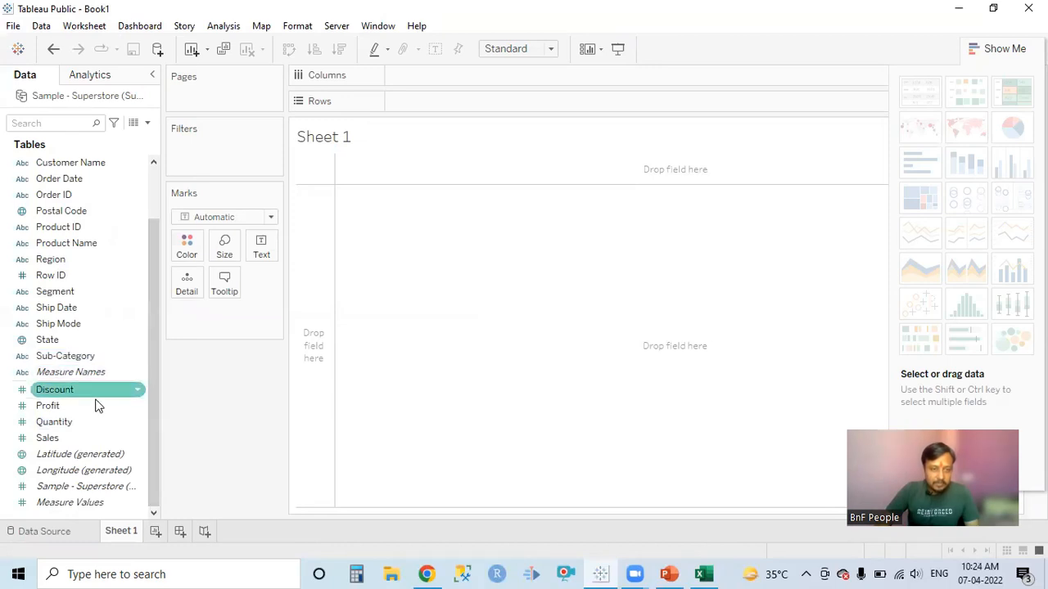
pyautogui.click(96, 407)
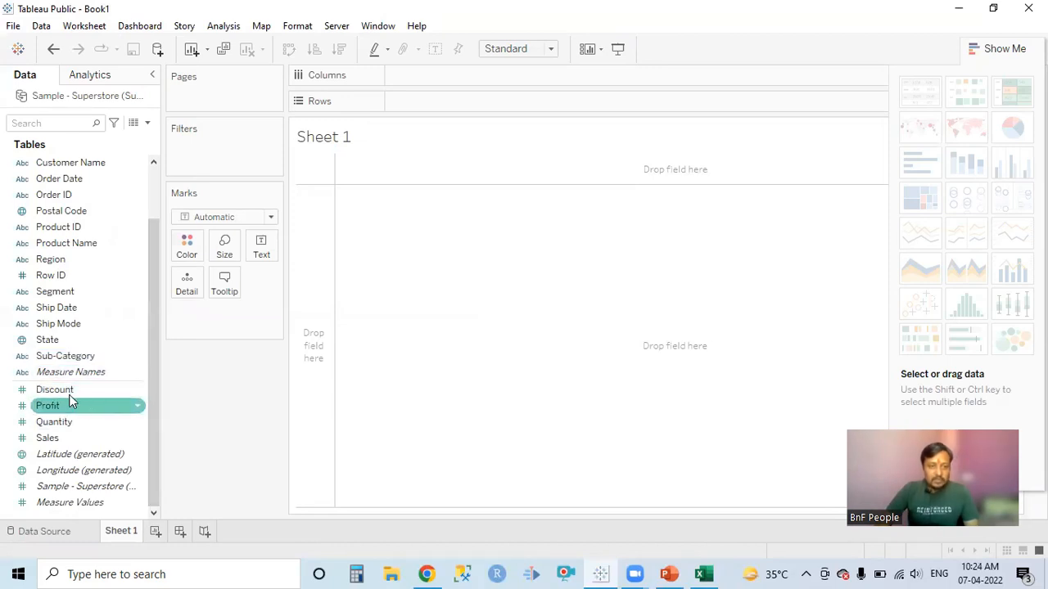
pyautogui.click(69, 426)
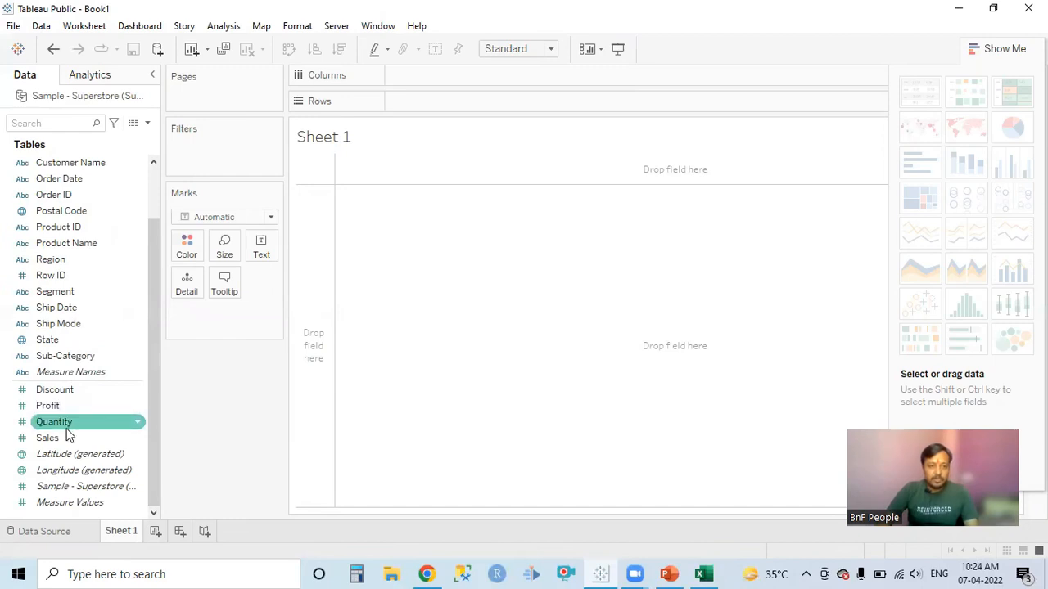
pyautogui.click(59, 442)
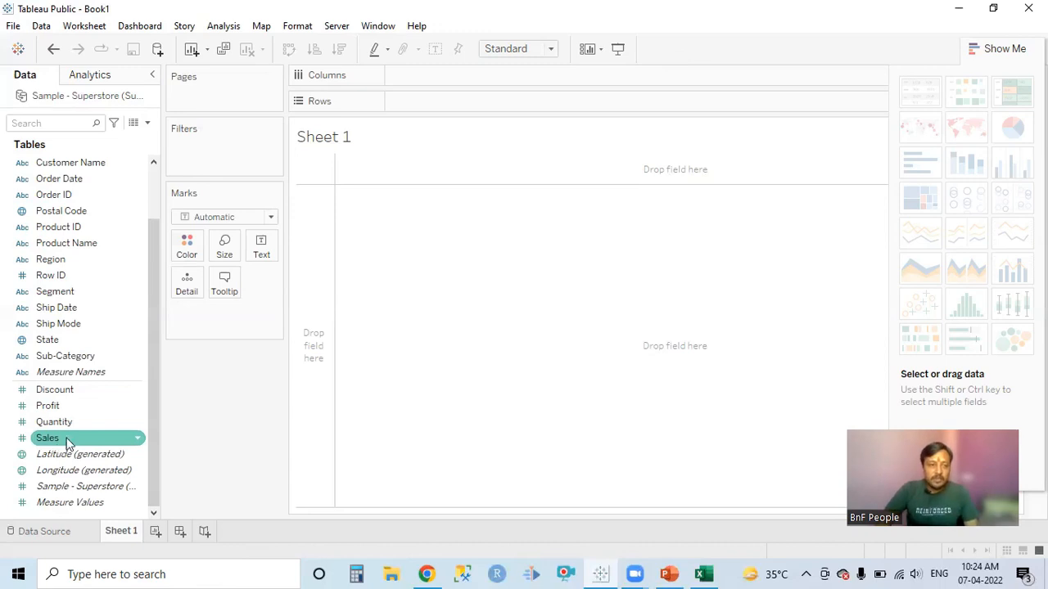
# Examine the dimension fields of the Superstore table on Sheet 1, including Category and City.
pyautogui.click(150, 359)
pyautogui.scroll(2, 149, 232)
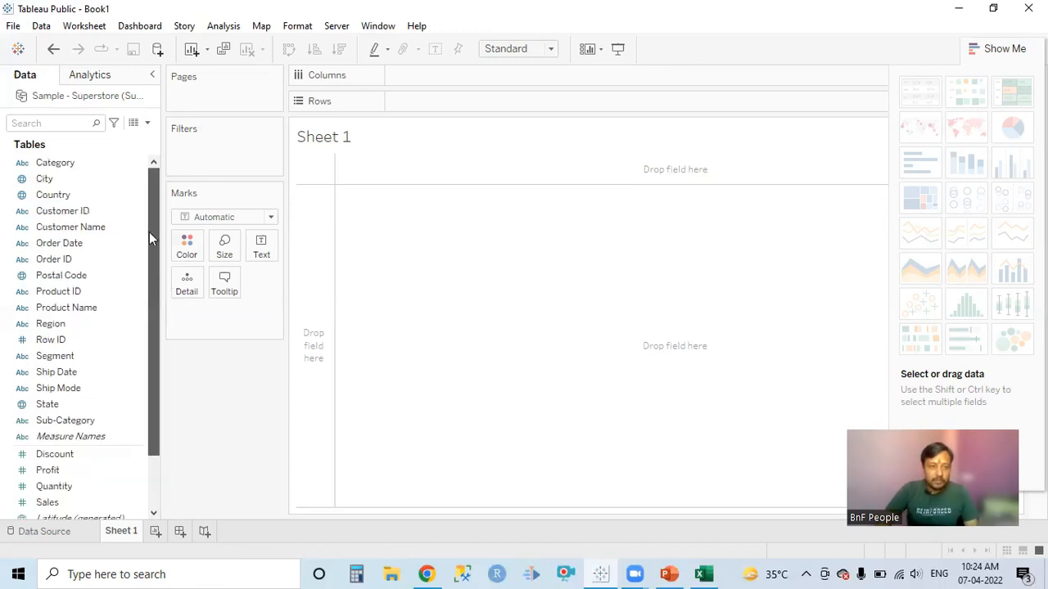
pyautogui.click(65, 176)
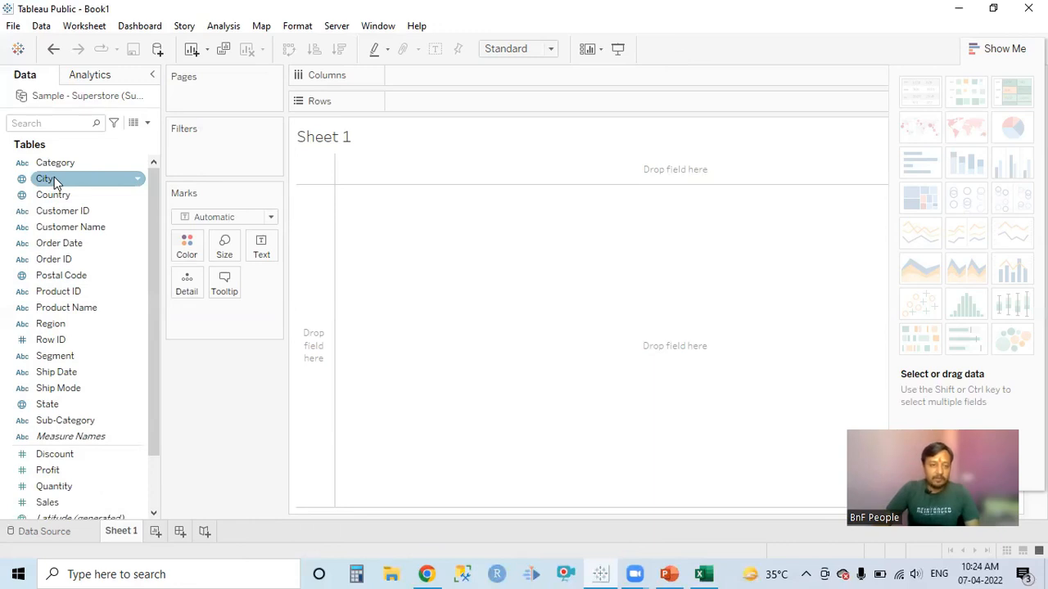
pyautogui.click(59, 163)
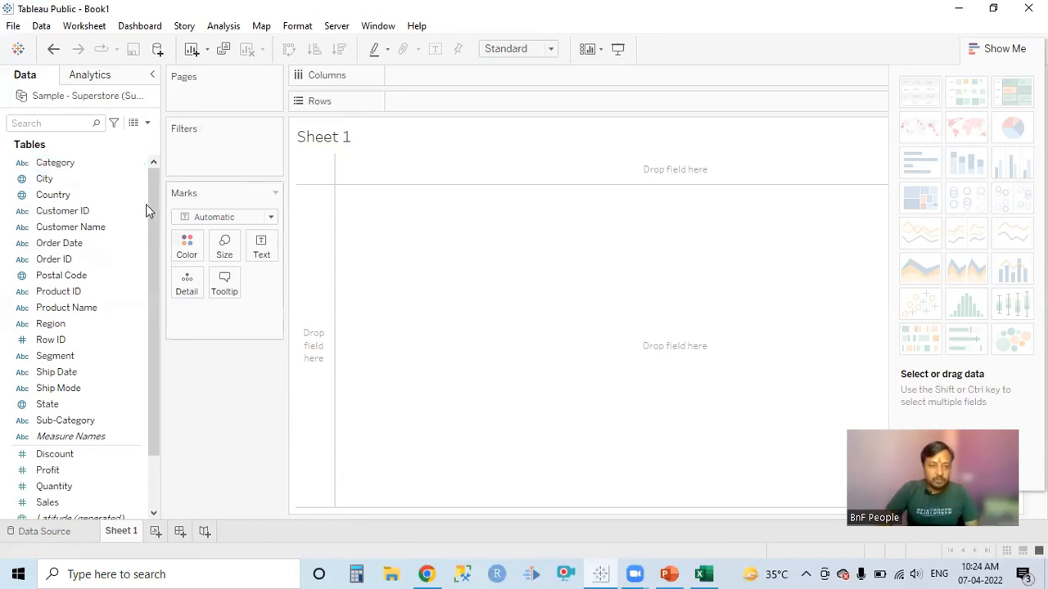
pyautogui.moveTo(153, 225); pyautogui.dragTo(156, 316)
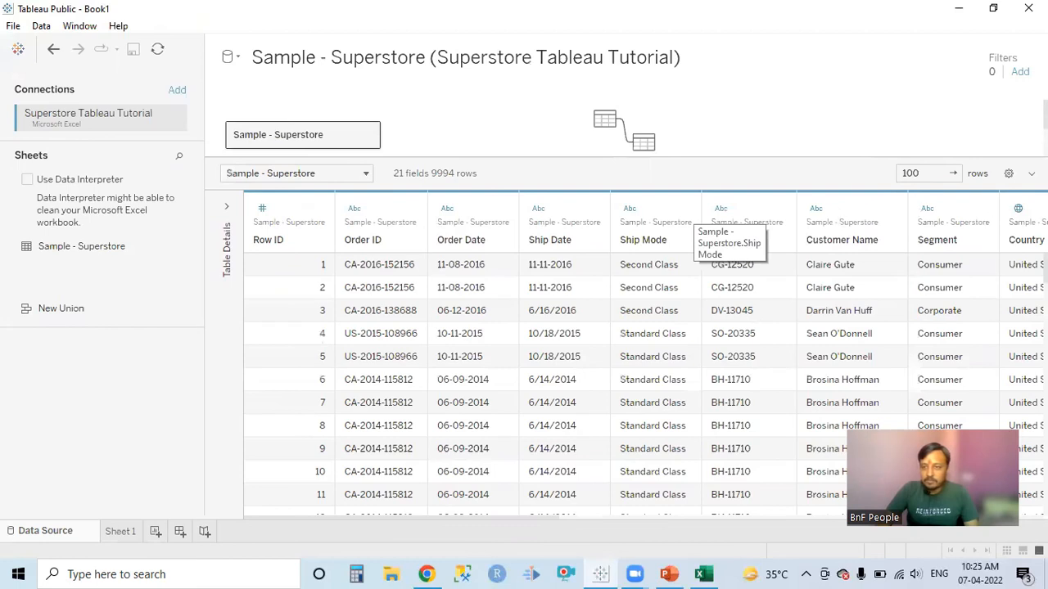
# On the Data Source page, view the Row ID column's options and the data types available for Row ID and Order Date.
pyautogui.click(318, 211)
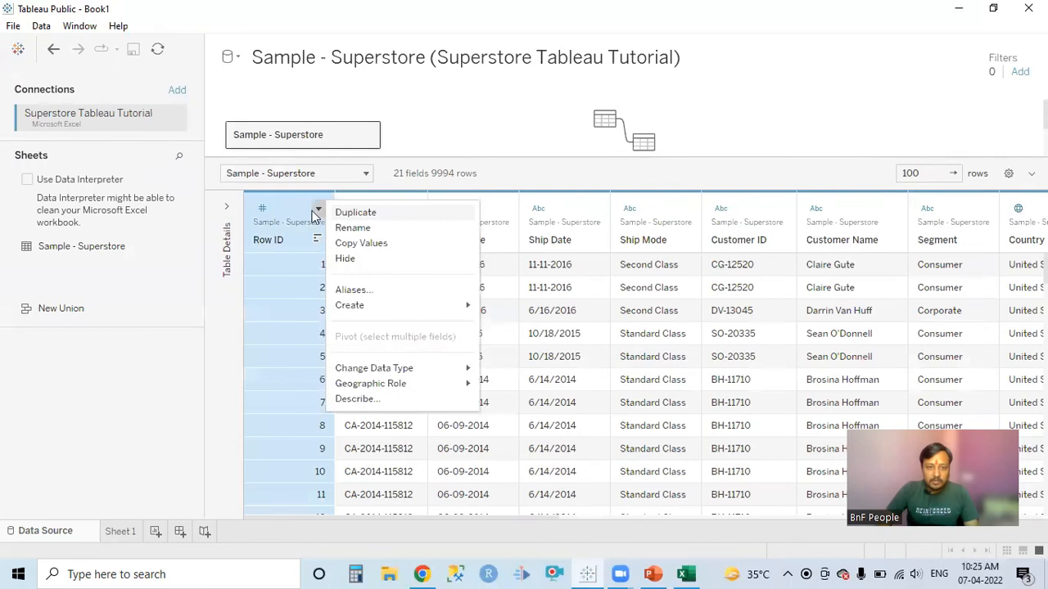
pyautogui.click(262, 211)
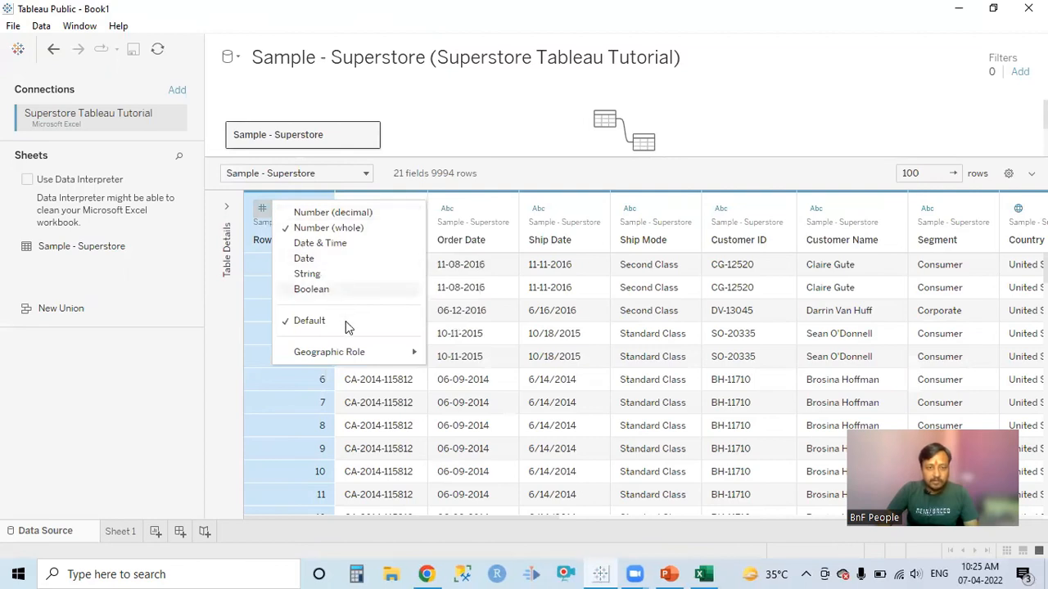
pyautogui.moveTo(387, 361)
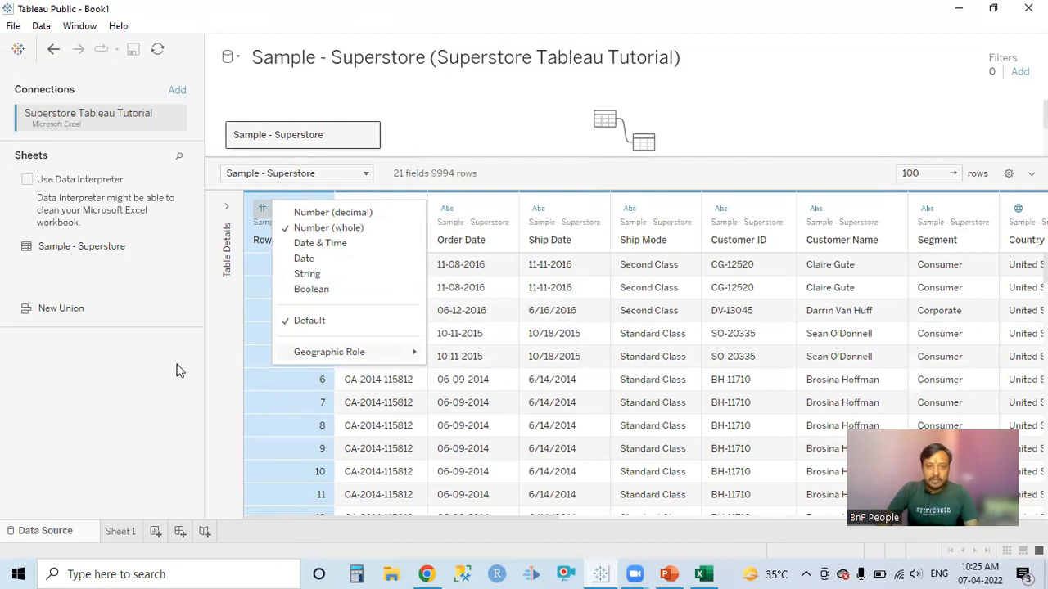
pyautogui.click(447, 212)
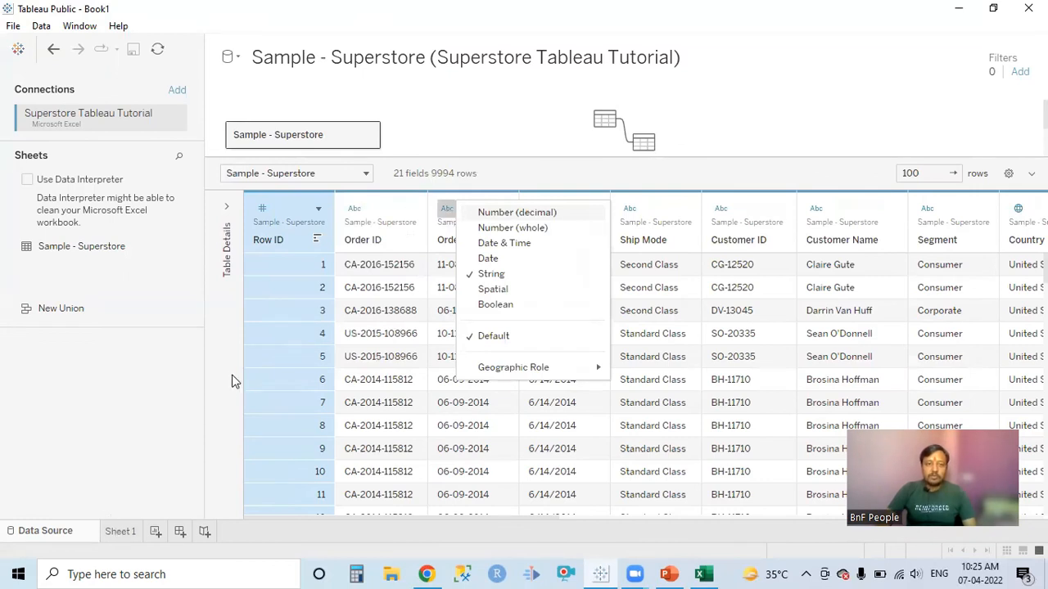
# On Sheet 1, build a bar chart with Discount on Rows and Region on Columns.
pyautogui.hotkey('ctrl', 'Tab')
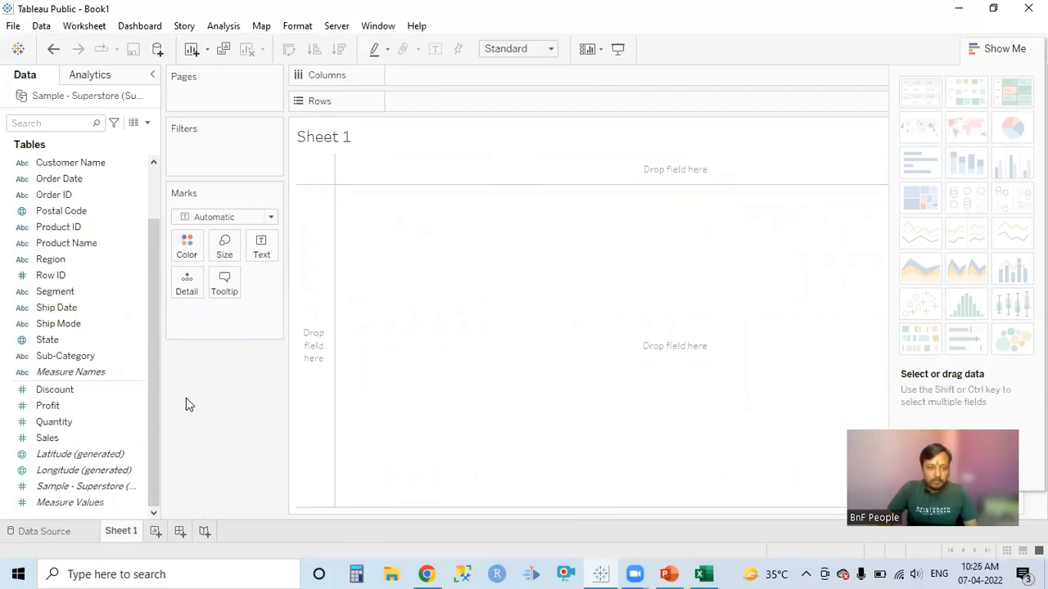
pyautogui.click(54, 384)
pyautogui.click(53, 368)
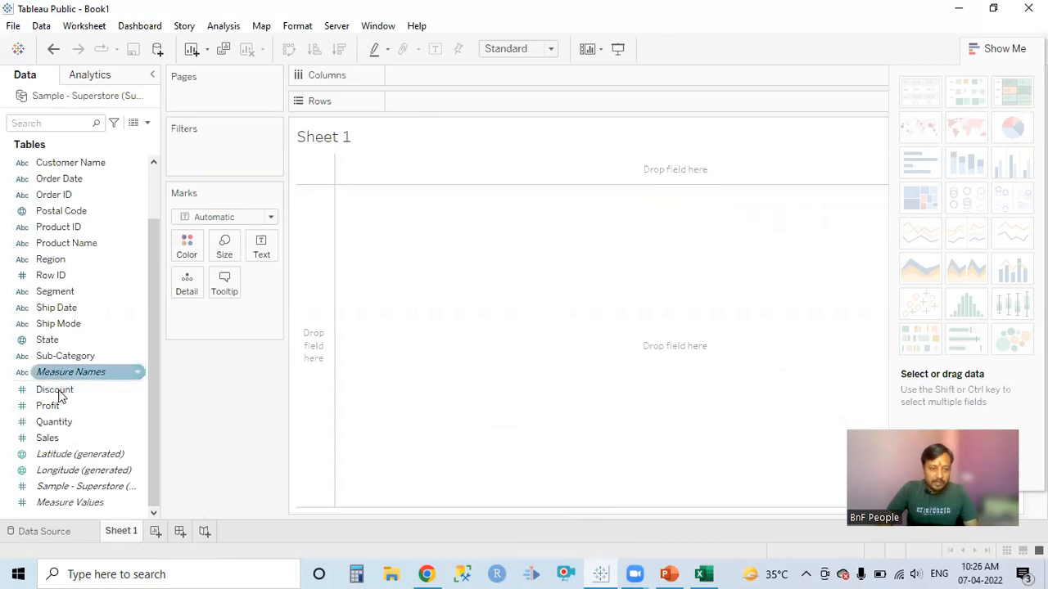
pyautogui.click(59, 394)
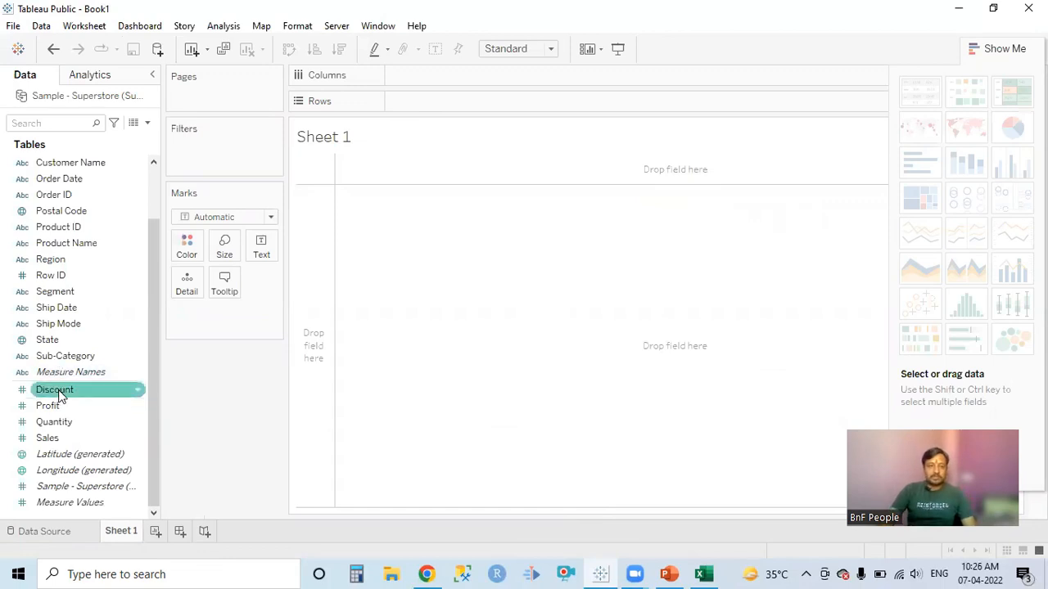
pyautogui.moveTo(72, 397)
pyautogui.mouseDown()
pyautogui.moveTo(398, 227)
pyautogui.moveTo(439, 96)
pyautogui.moveTo(435, 115)
pyautogui.mouseUp()
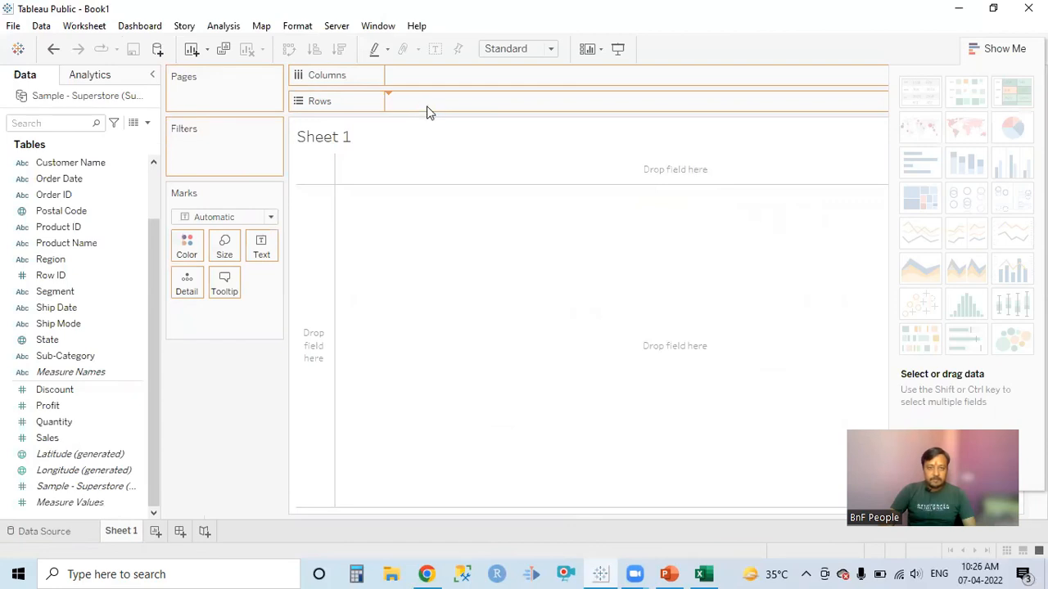
pyautogui.moveTo(426, 106); pyautogui.dragTo(424, 109)
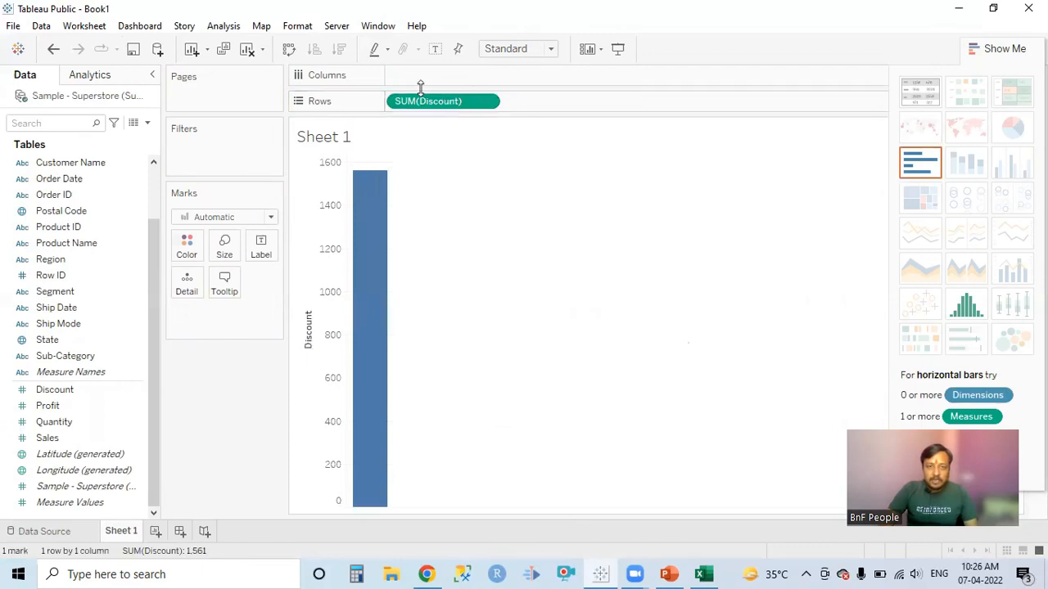
pyautogui.click(49, 340)
pyautogui.moveTo(58, 260); pyautogui.dragTo(431, 79)
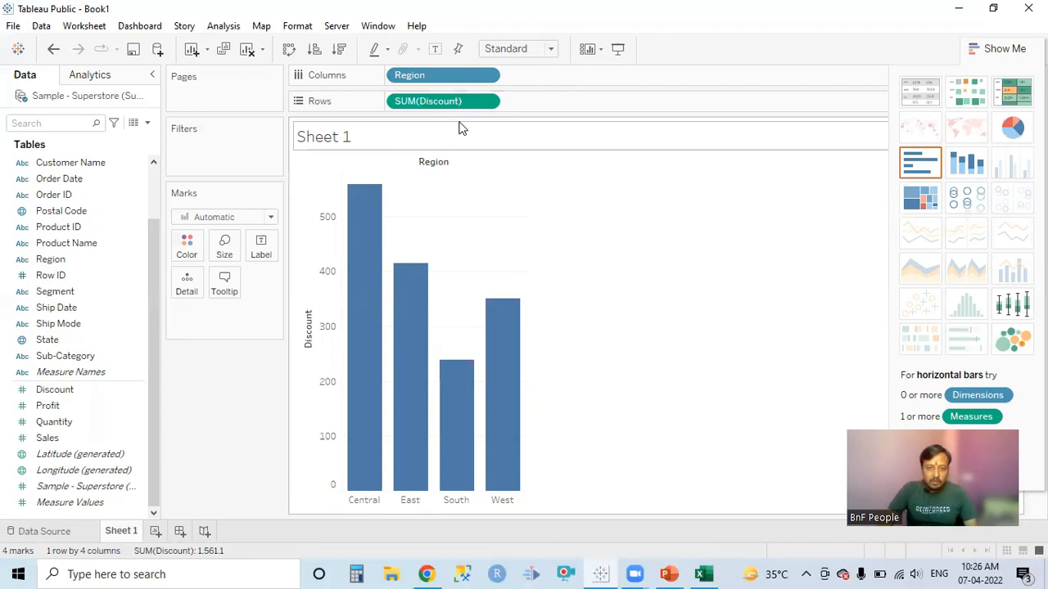
# Remove Discount from Rows and Region from Columns to clear the Sheet 1 view.
pyautogui.moveTo(433, 105); pyautogui.dragTo(90, 448)
pyautogui.moveTo(446, 75); pyautogui.dragTo(90, 356)
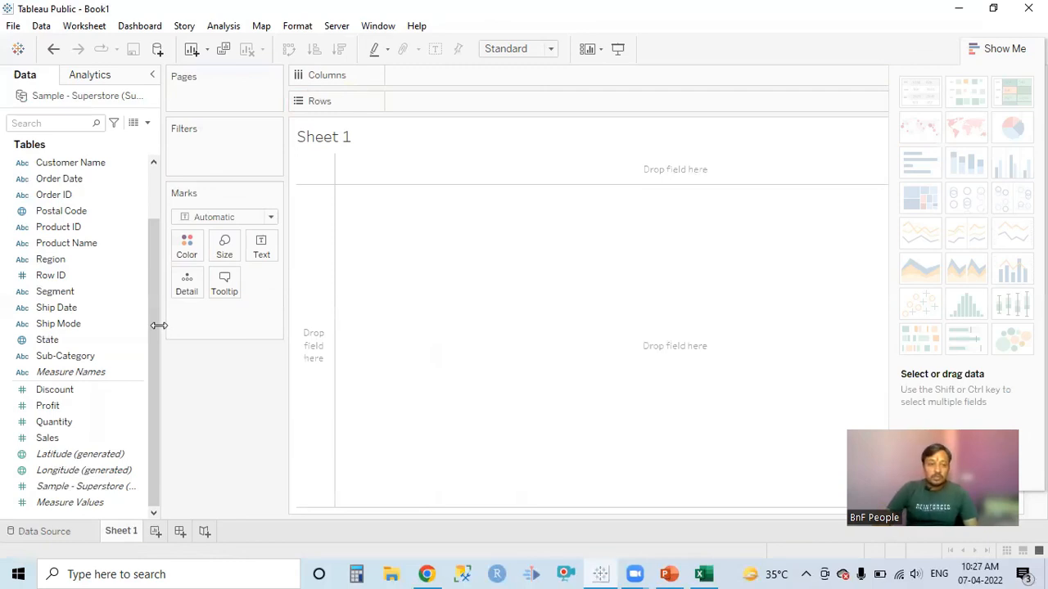
pyautogui.click(89, 406)
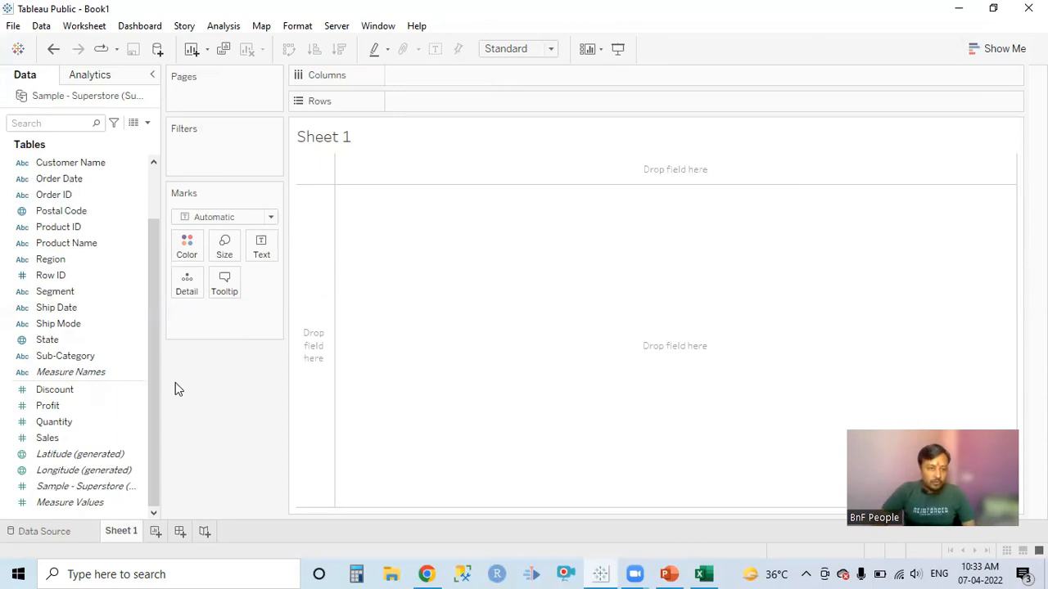
# Build a bar chart on Sheet 1 with Sub-Category on Columns and Quantity on Rows.
pyautogui.click(100, 357)
pyautogui.moveTo(100, 353); pyautogui.dragTo(463, 87)
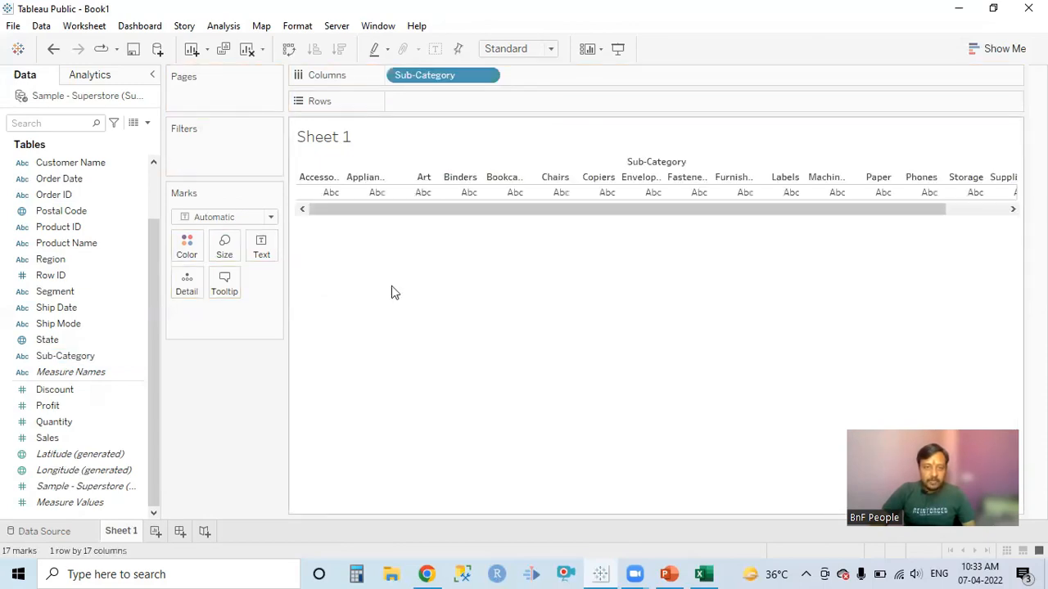
pyautogui.click(87, 424)
pyautogui.moveTo(68, 430); pyautogui.dragTo(470, 113)
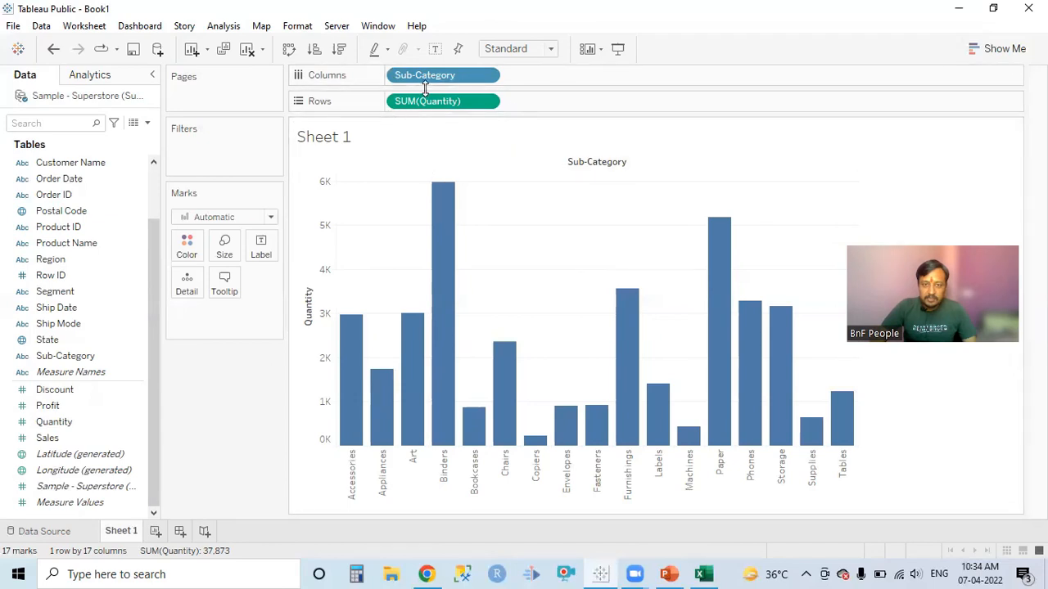
# Color the bars by Quantity and inspect the details of the Binders and Copiers bars.
pyautogui.click(76, 488)
pyautogui.click(54, 423)
pyautogui.moveTo(54, 425)
pyautogui.mouseDown()
pyautogui.moveTo(142, 354)
pyautogui.moveTo(161, 268)
pyautogui.moveTo(187, 247)
pyautogui.mouseUp()
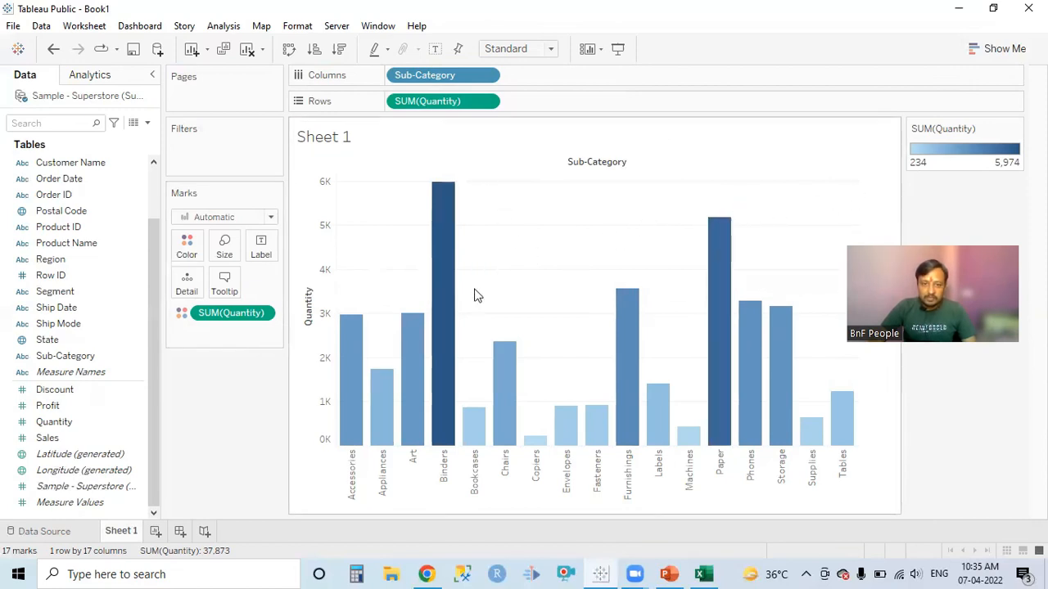
pyautogui.moveTo(450, 296)
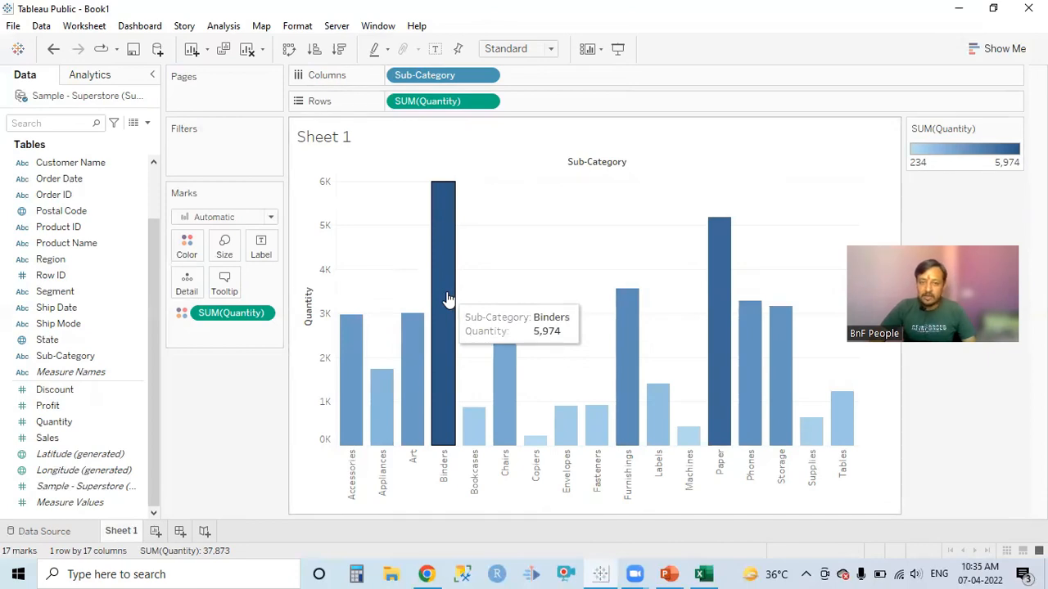
pyautogui.moveTo(533, 442)
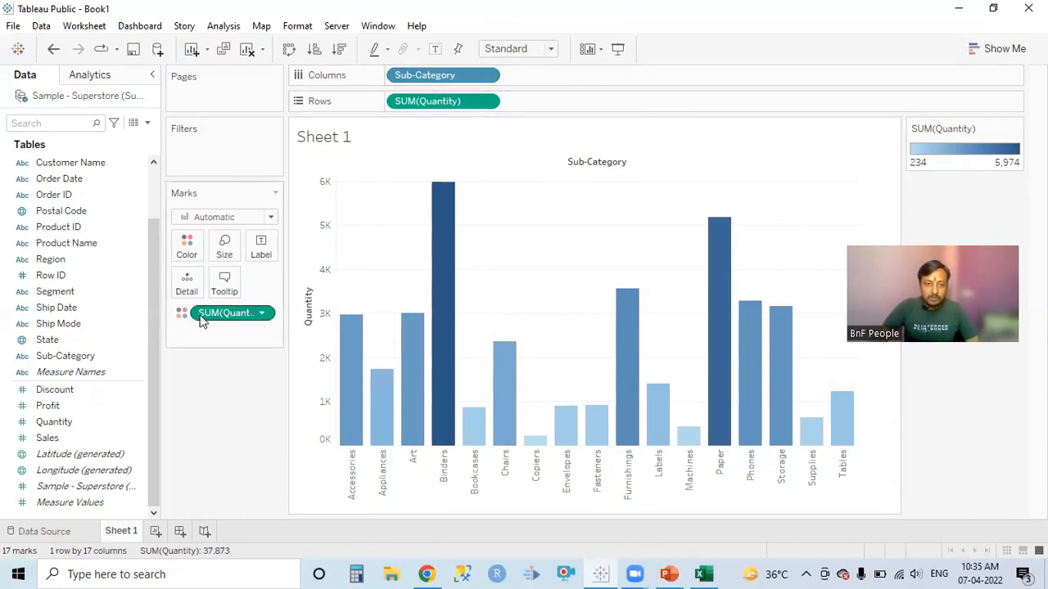
# Color the bars by Sub-Category instead of Quantity, and return the color to Quantity.
pyautogui.moveTo(211, 321); pyautogui.dragTo(49, 418)
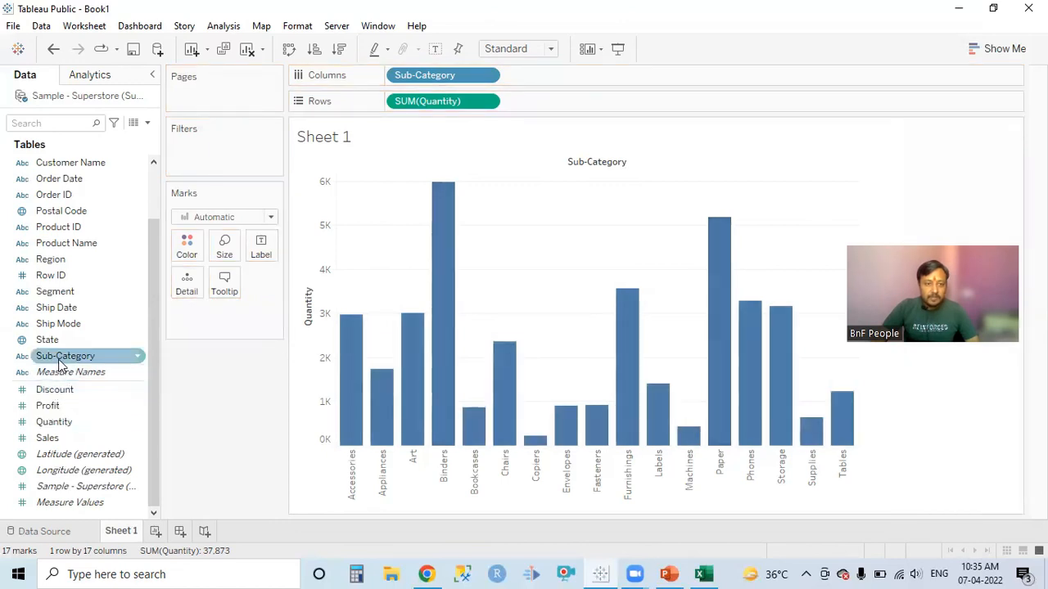
pyautogui.moveTo(57, 358); pyautogui.dragTo(188, 245)
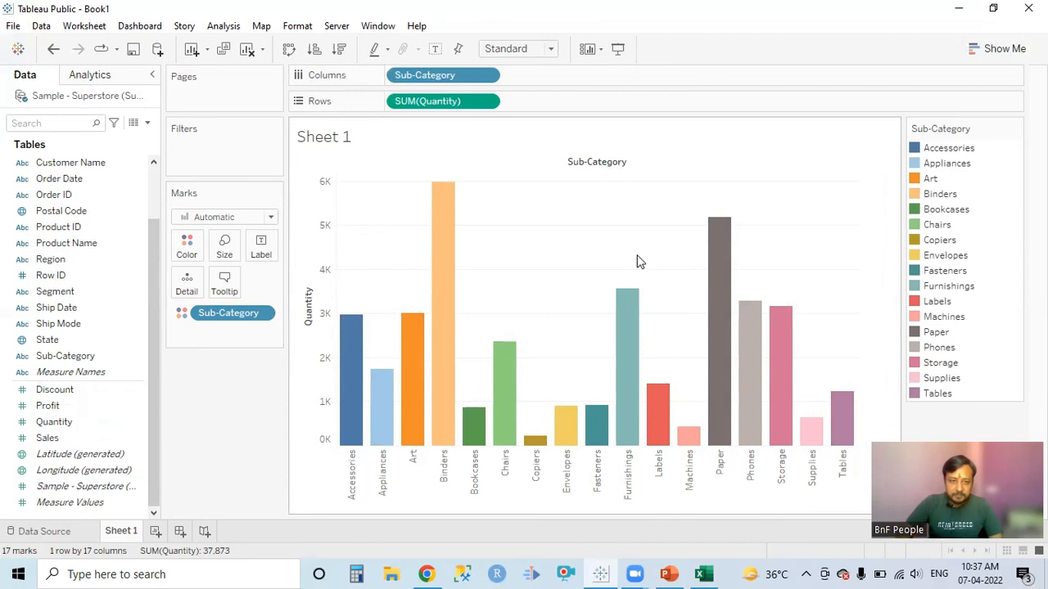
pyautogui.moveTo(229, 313); pyautogui.dragTo(96, 357)
pyautogui.moveTo(56, 421); pyautogui.dragTo(187, 249)
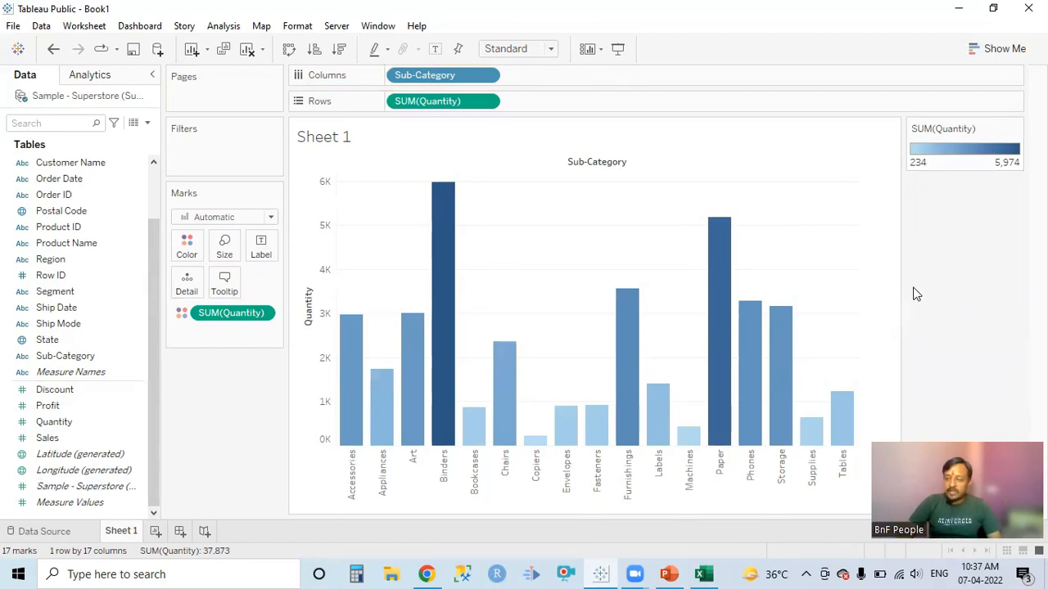
# Check the Tableau Tutorial Part-3 topic slide in PowerPoint and return to Tableau Public.
pyautogui.click(670, 574)
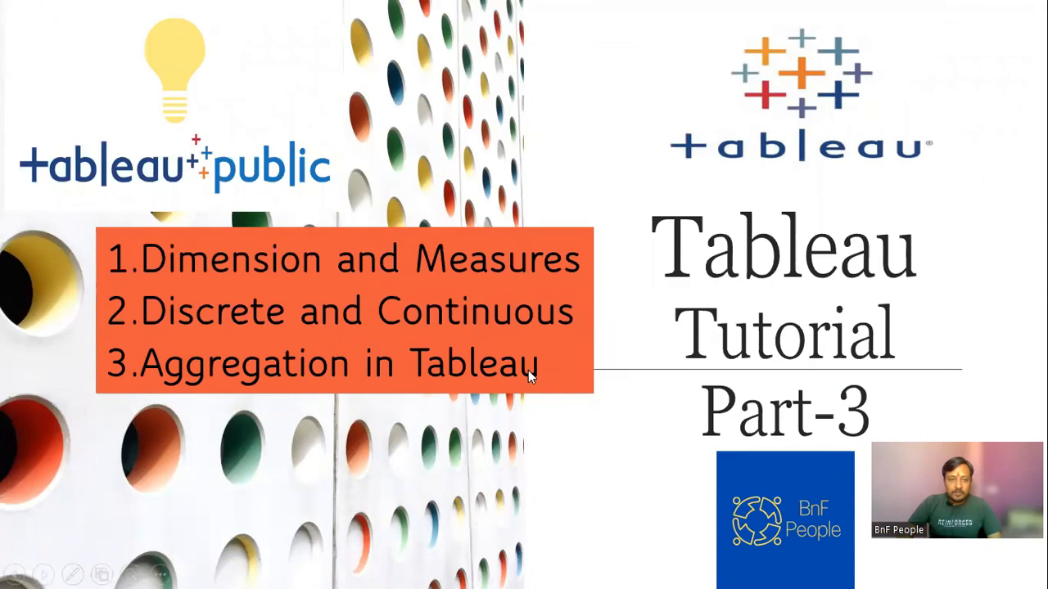
pyautogui.hotkey('alt', 'Tab')
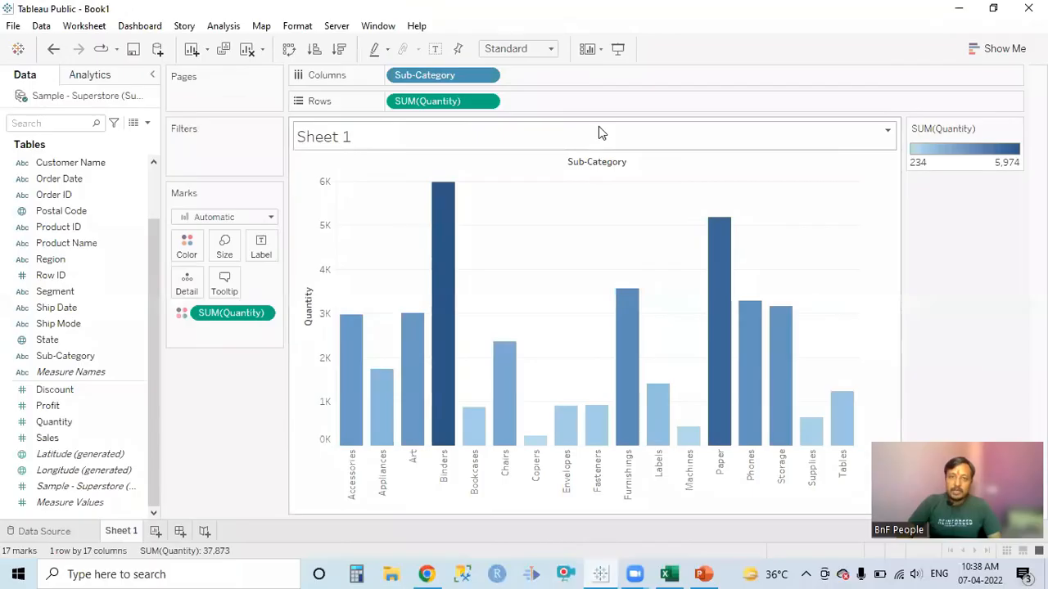
# Review the aggregation options for Quantity on Rows and set its measure to Average.
pyautogui.click(487, 102)
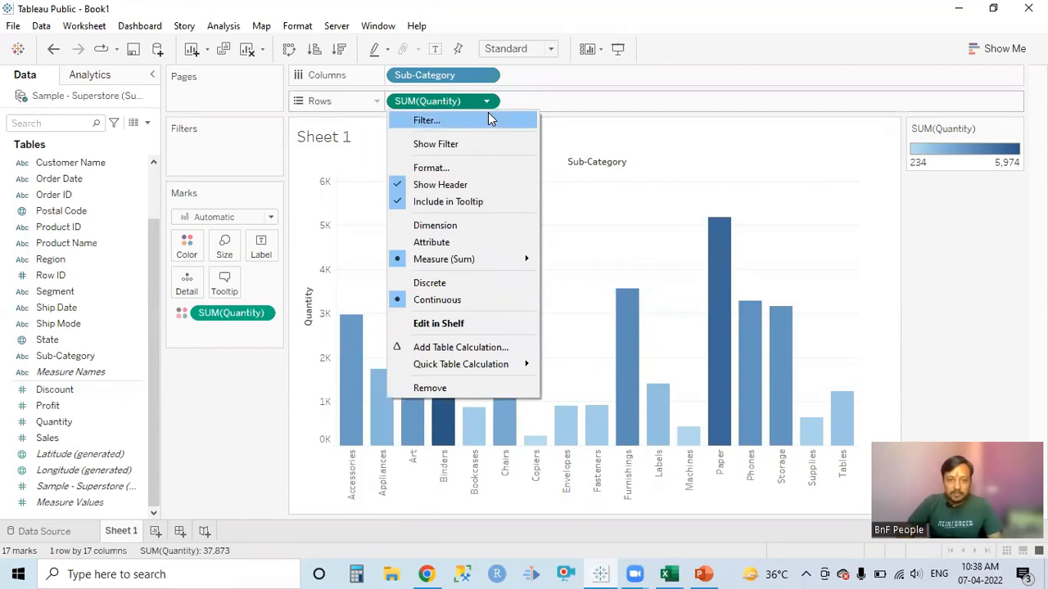
pyautogui.click(572, 103)
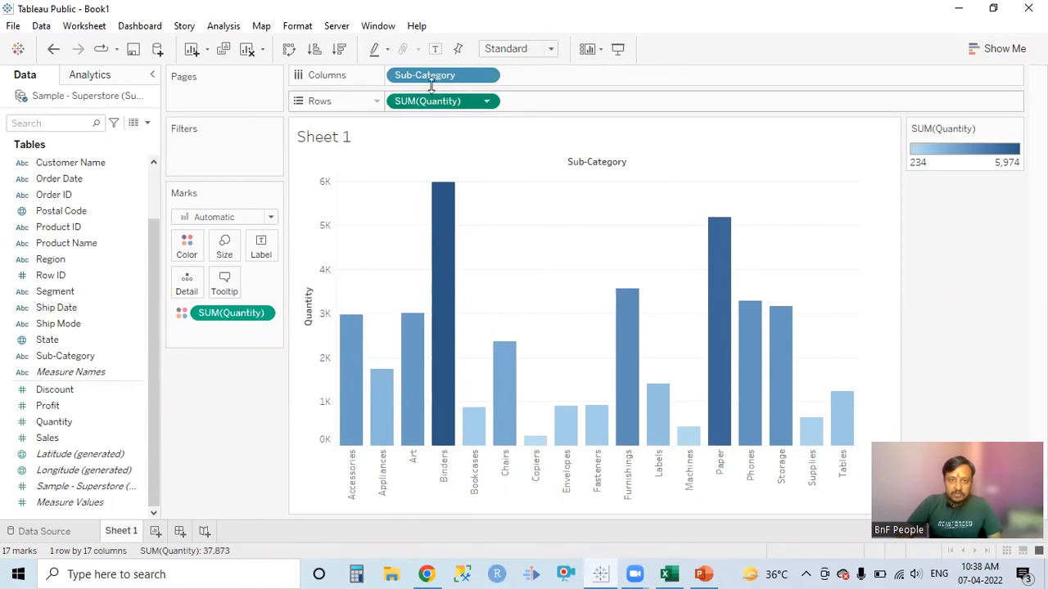
pyautogui.click(487, 102)
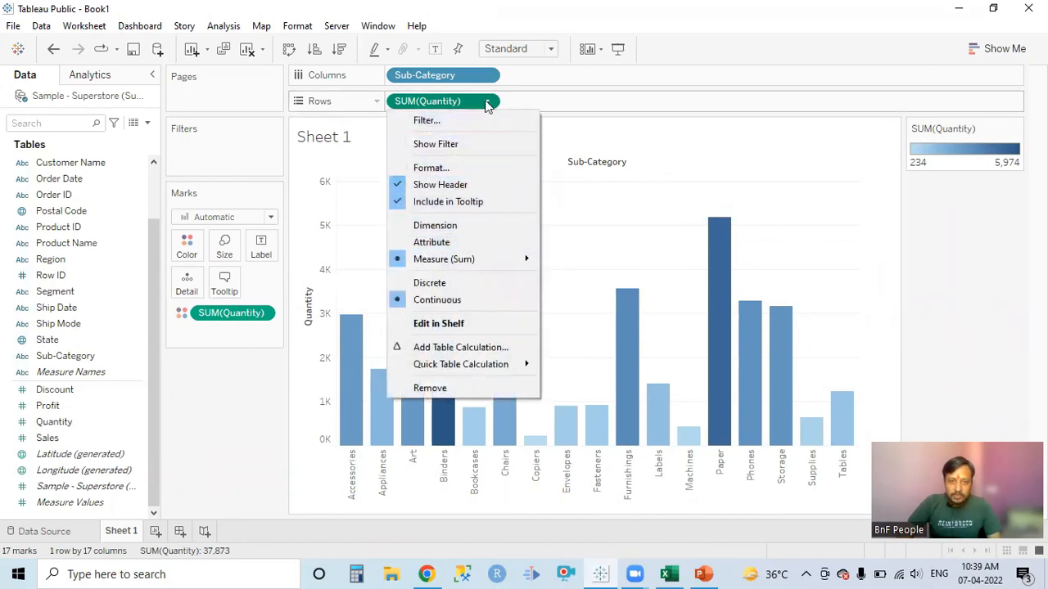
pyautogui.moveTo(473, 264)
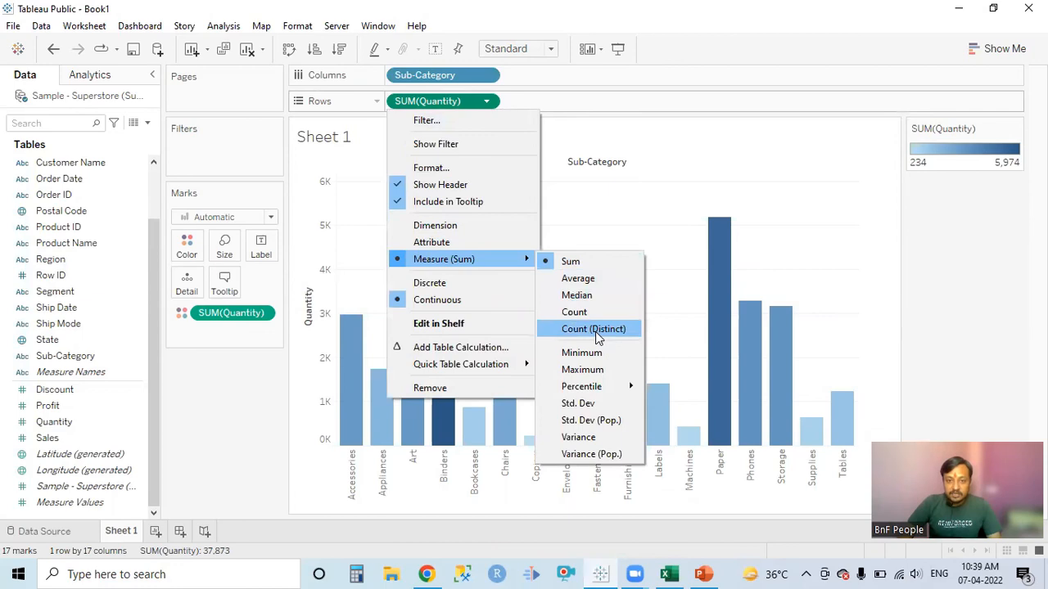
pyautogui.moveTo(600, 392)
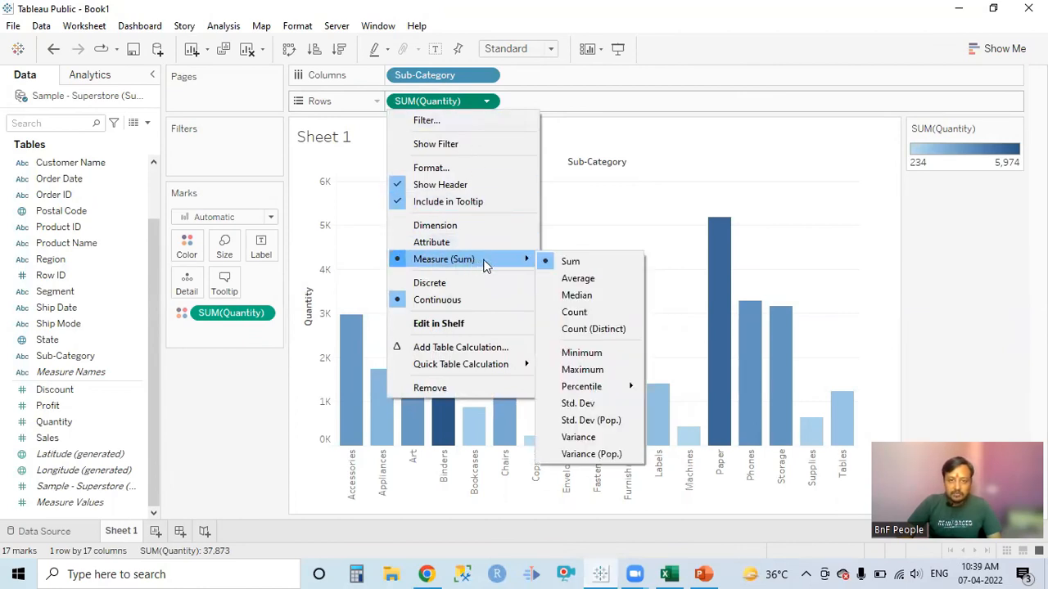
pyautogui.click(576, 280)
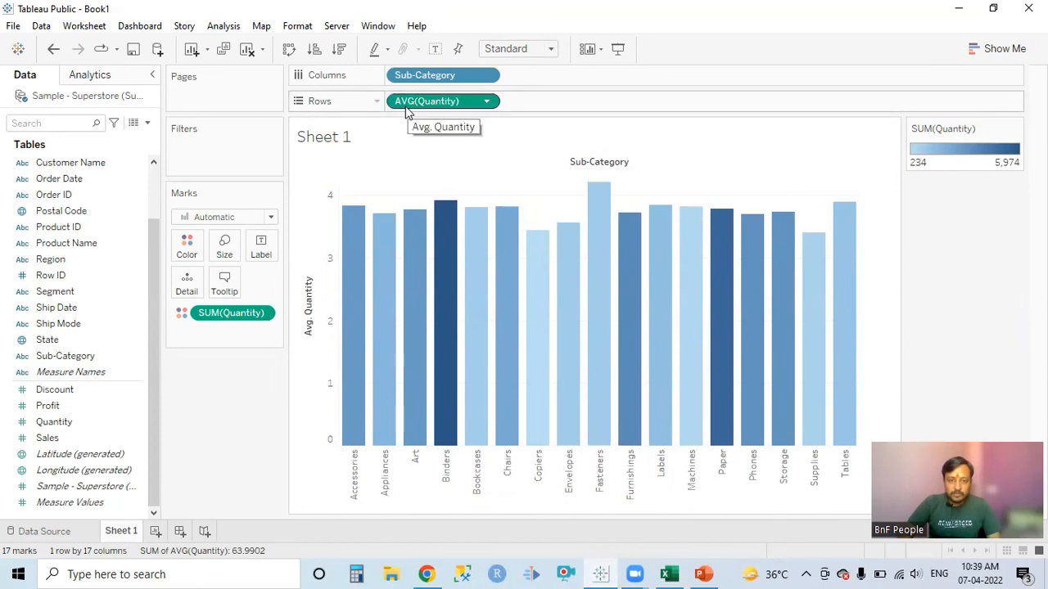
# Aggregate the Quantity field on Color as Median and change it to Average.
pyautogui.click(265, 316)
pyautogui.moveTo(293, 459)
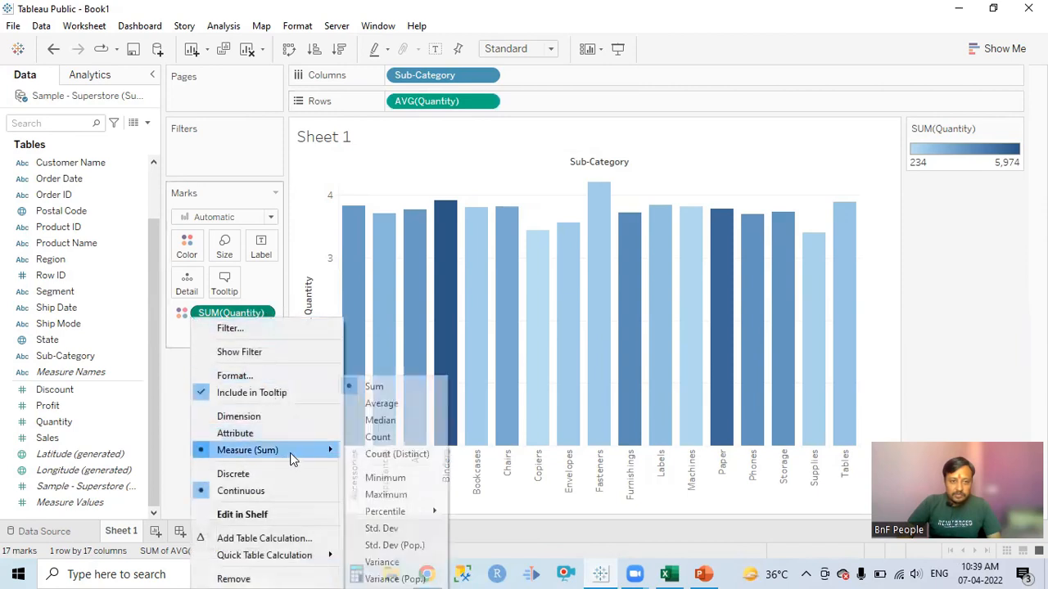
pyautogui.click(388, 421)
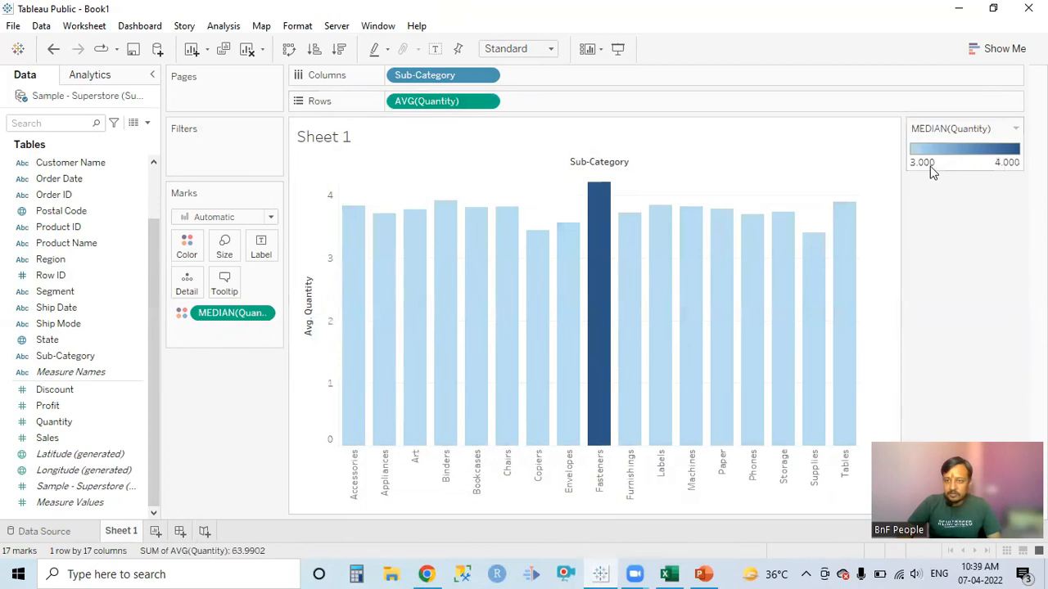
pyautogui.click(266, 312)
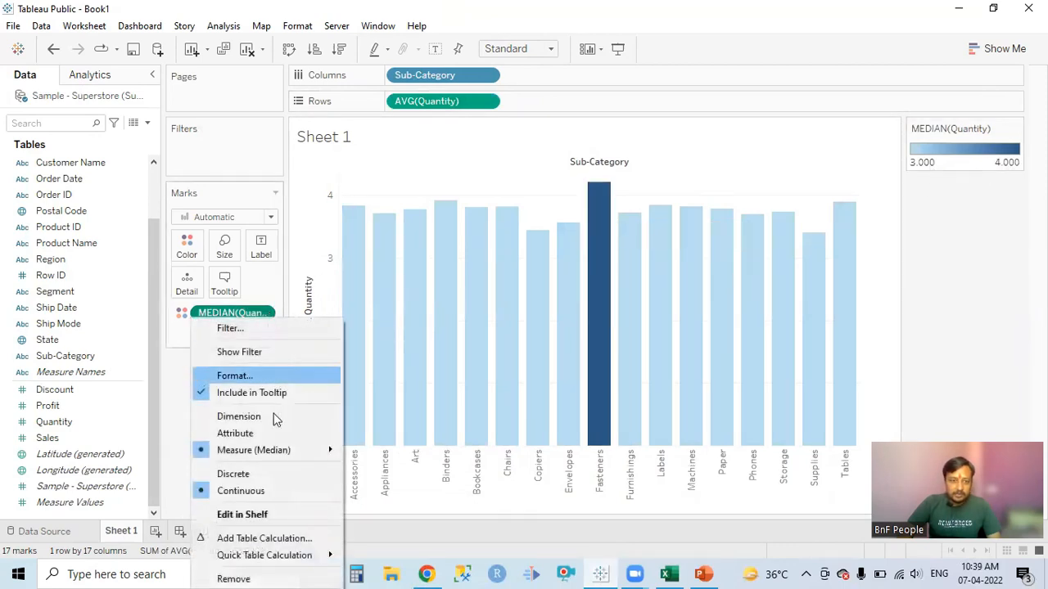
pyautogui.moveTo(322, 454)
pyautogui.click(390, 403)
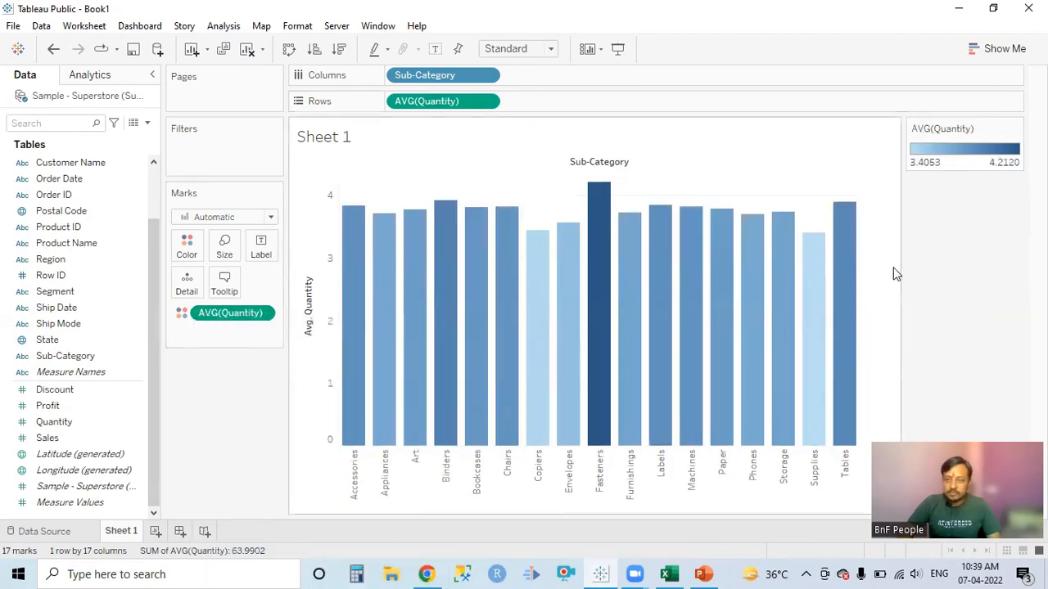
# Set the aggregation of the Quantity field on Color to Sum.
pyautogui.click(262, 315)
pyautogui.moveTo(279, 450)
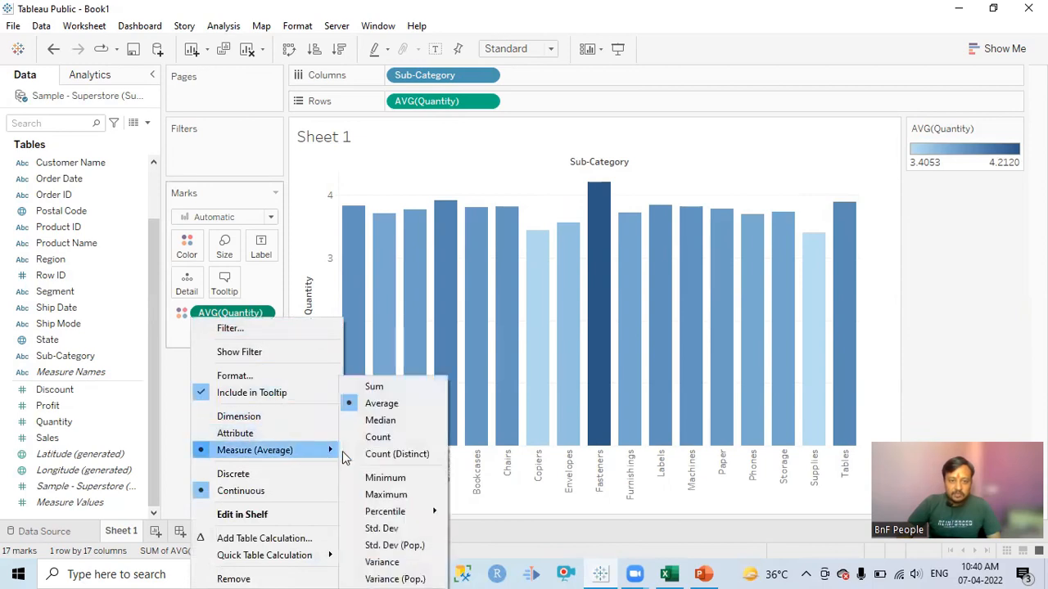
pyautogui.click(374, 386)
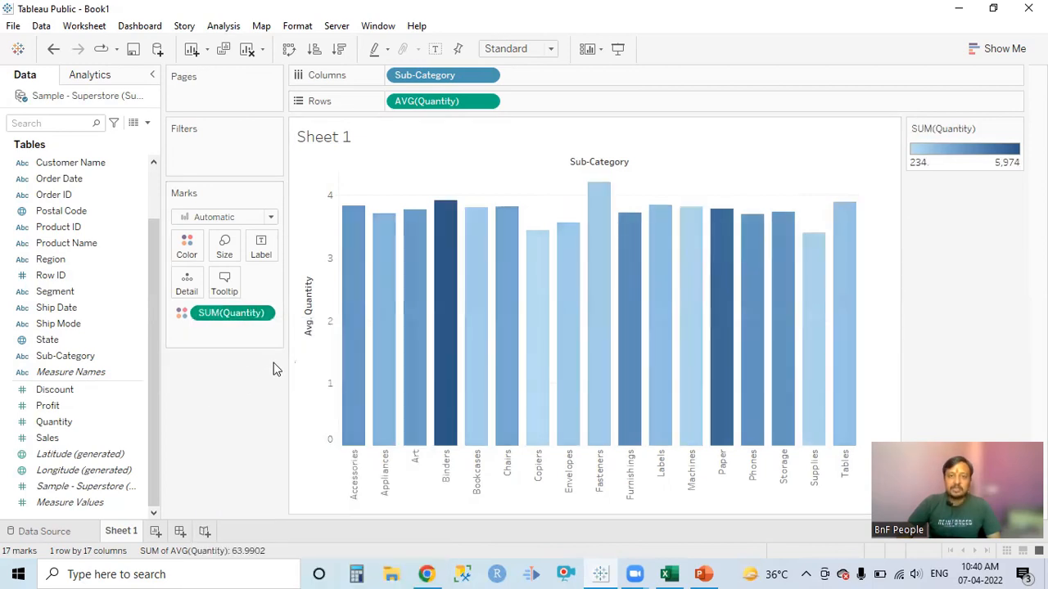
# Aggregate Quantity on Rows as Median and change it to Count.
pyautogui.click(488, 102)
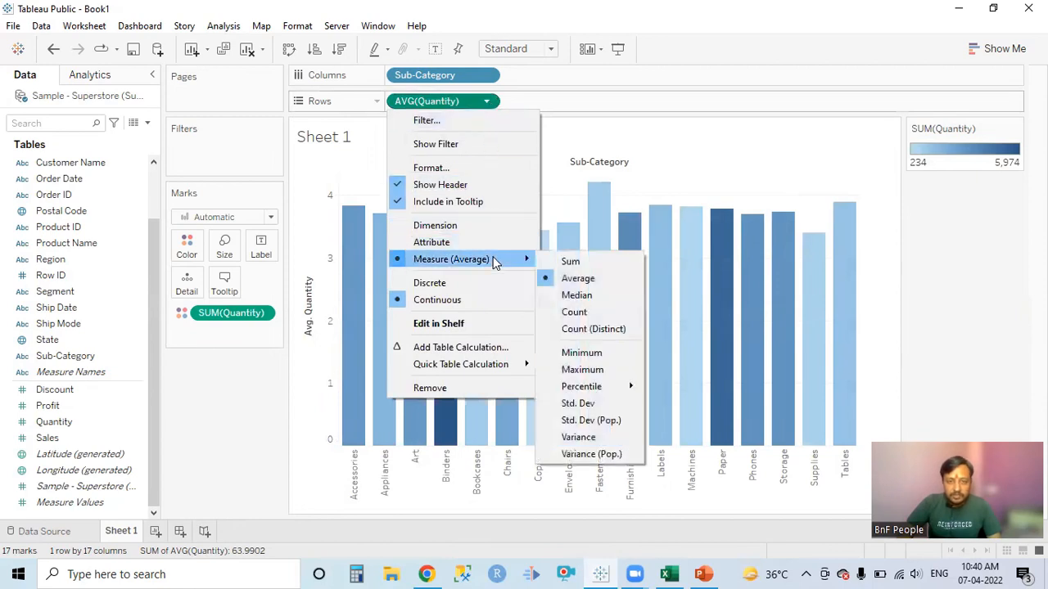
pyautogui.click(577, 296)
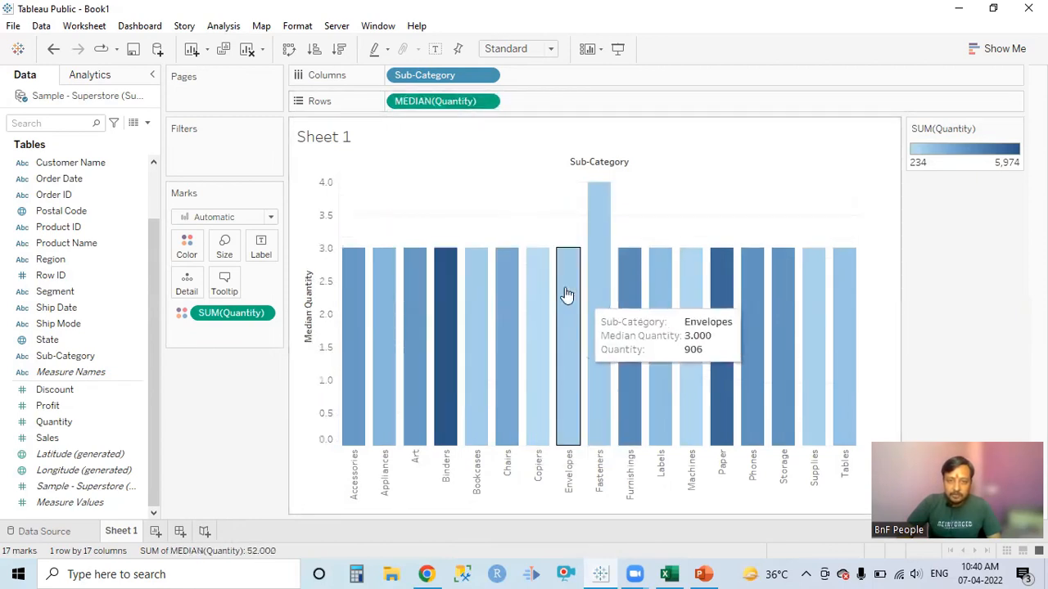
pyautogui.click(488, 102)
pyautogui.moveTo(489, 260)
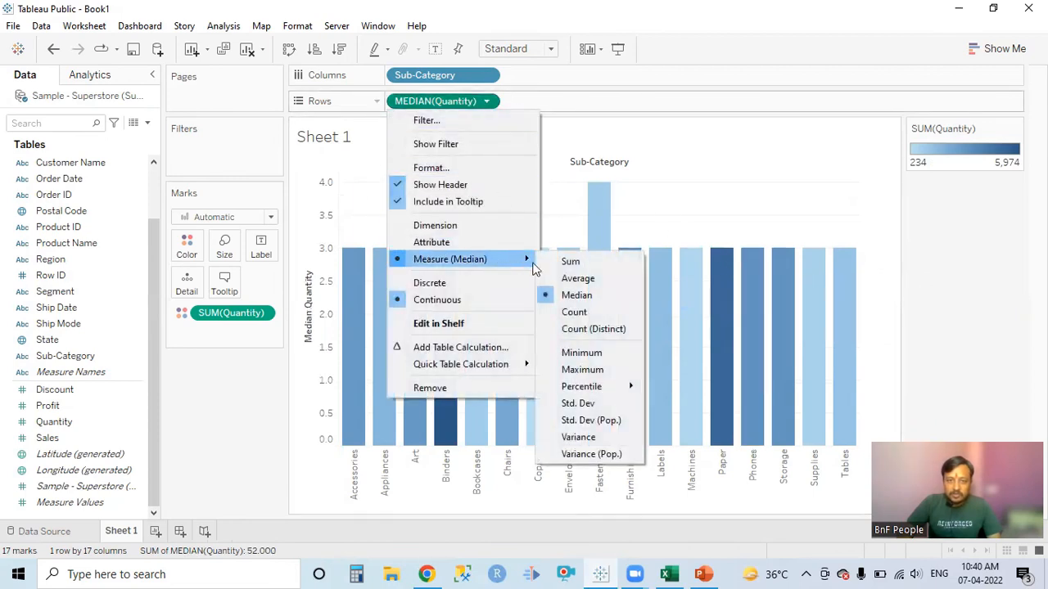
pyautogui.click(585, 312)
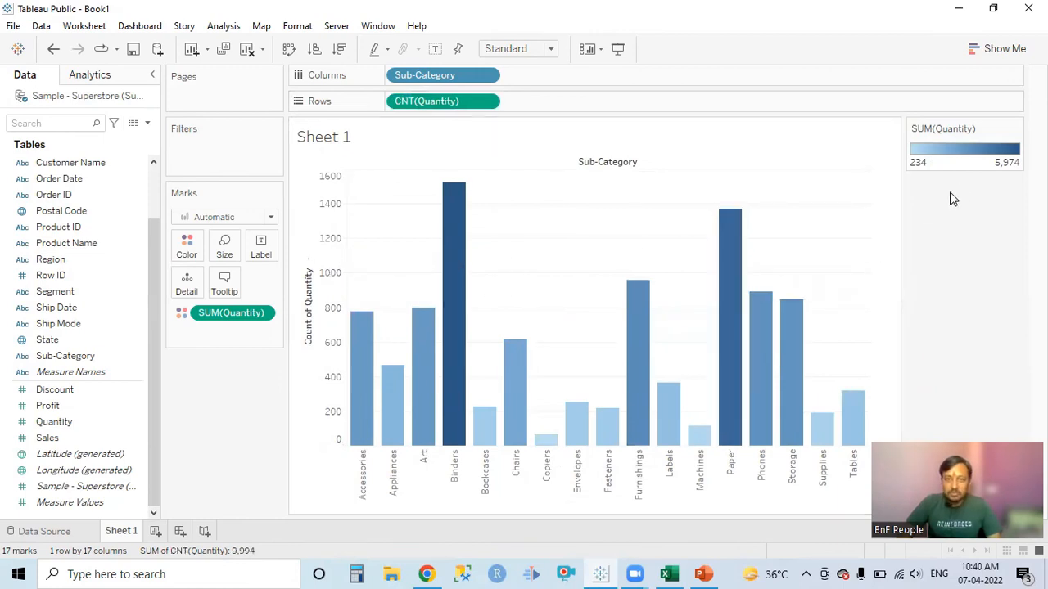
# Set the aggregation of Quantity on Rows to Count (Distinct).
pyautogui.click(492, 103)
pyautogui.moveTo(505, 264)
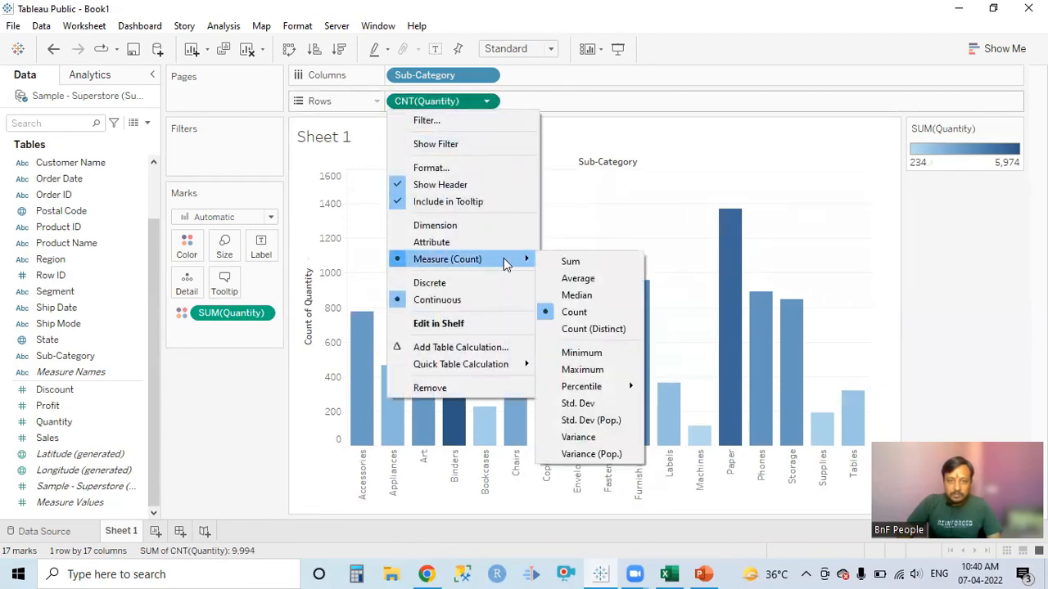
pyautogui.click(593, 328)
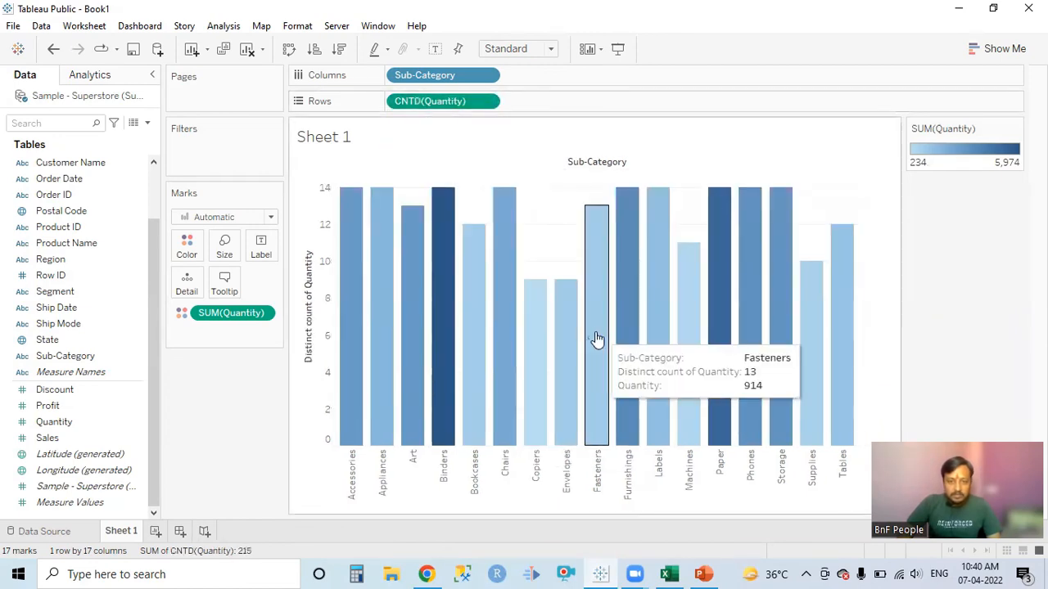
# Set the aggregation of Quantity on Rows to Sum.
pyautogui.click(486, 104)
pyautogui.moveTo(514, 261)
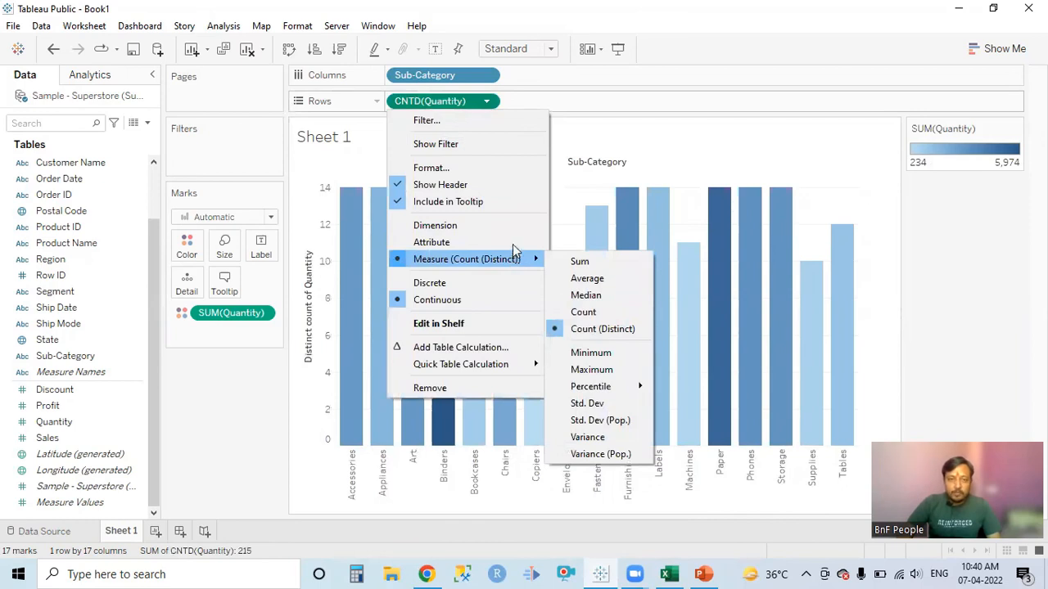
pyautogui.click(593, 262)
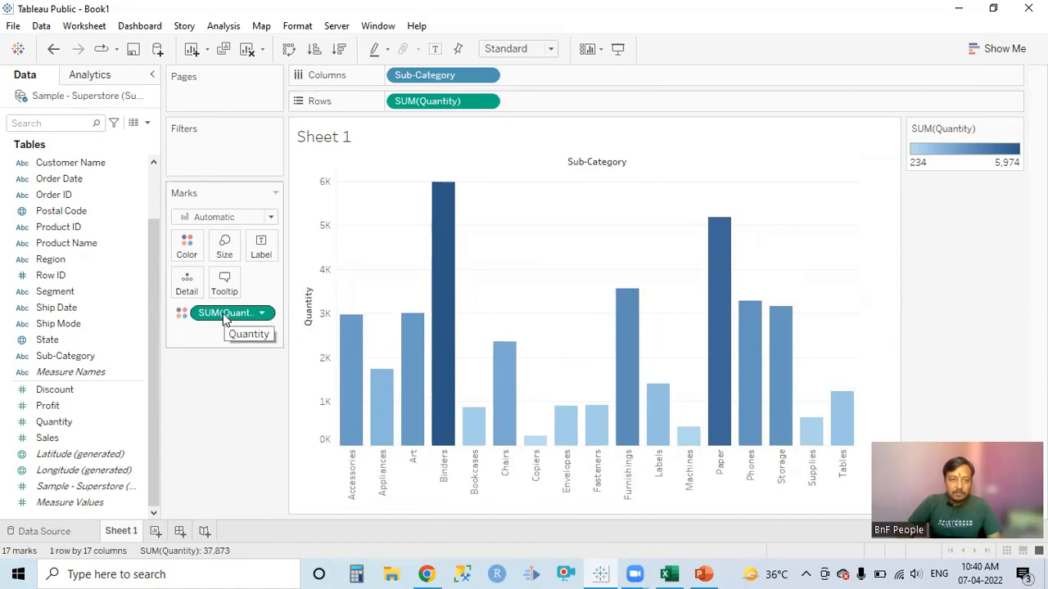
# Remove Quantity from the bar coloring and apply it as the color again.
pyautogui.moveTo(225, 318); pyautogui.dragTo(100, 410)
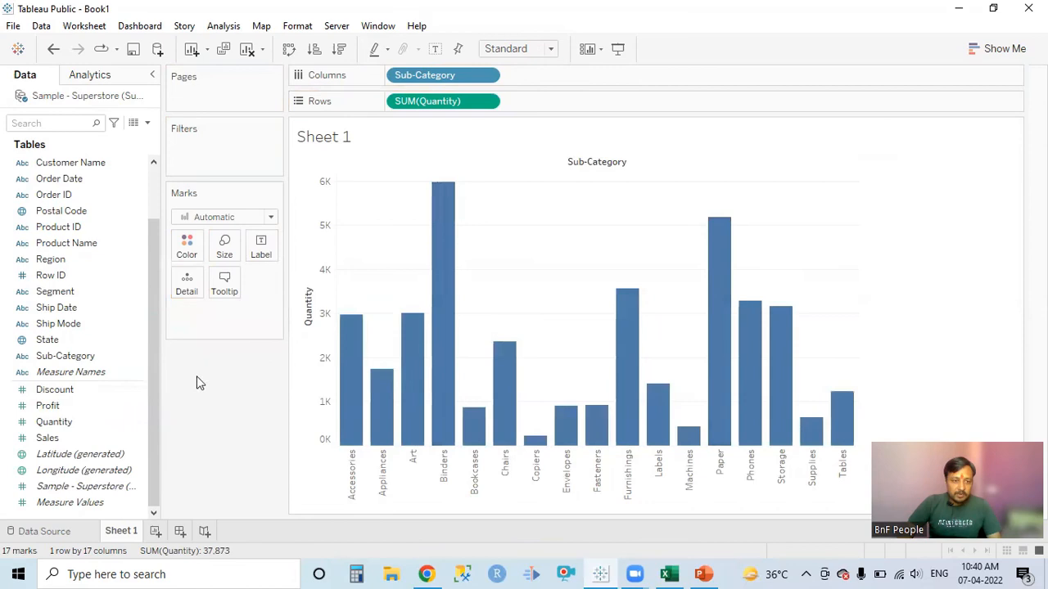
pyautogui.moveTo(133, 421)
pyautogui.mouseDown()
pyautogui.moveTo(181, 342)
pyautogui.moveTo(188, 246)
pyautogui.mouseUp()
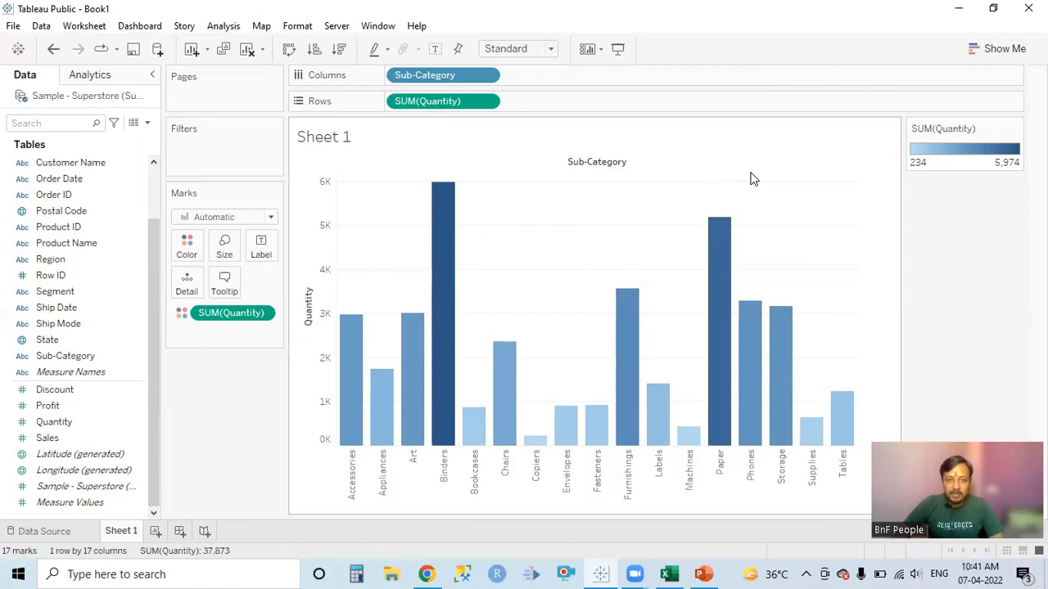
# Present the Tableau Tutorial Part-3 slide full screen in PowerPoint and choose the Pen for annotating it.
pyautogui.click(703, 574)
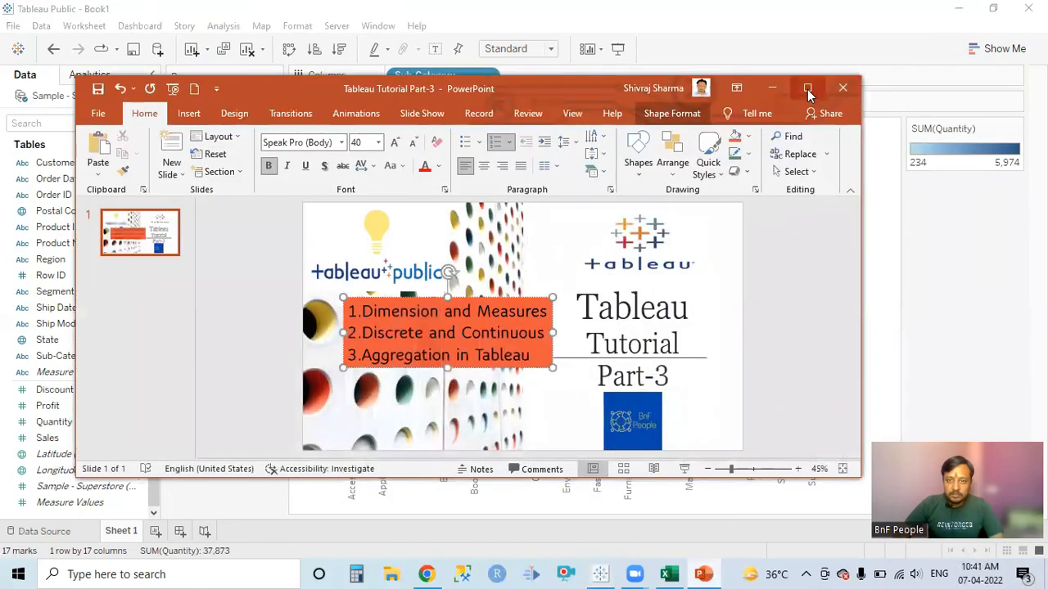
pyautogui.click(807, 92)
pyautogui.click(880, 550)
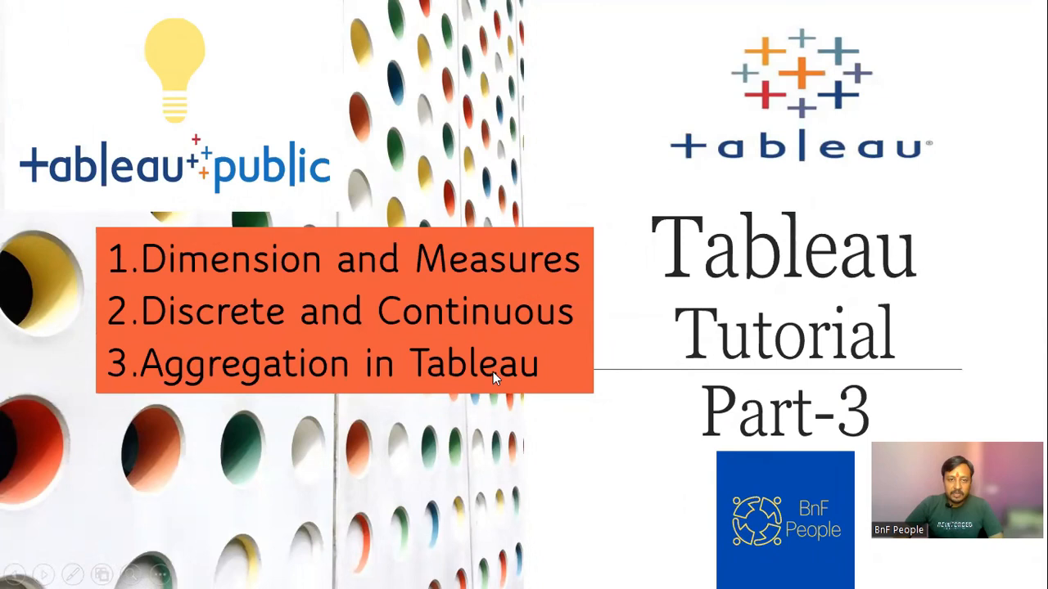
pyautogui.click(74, 570)
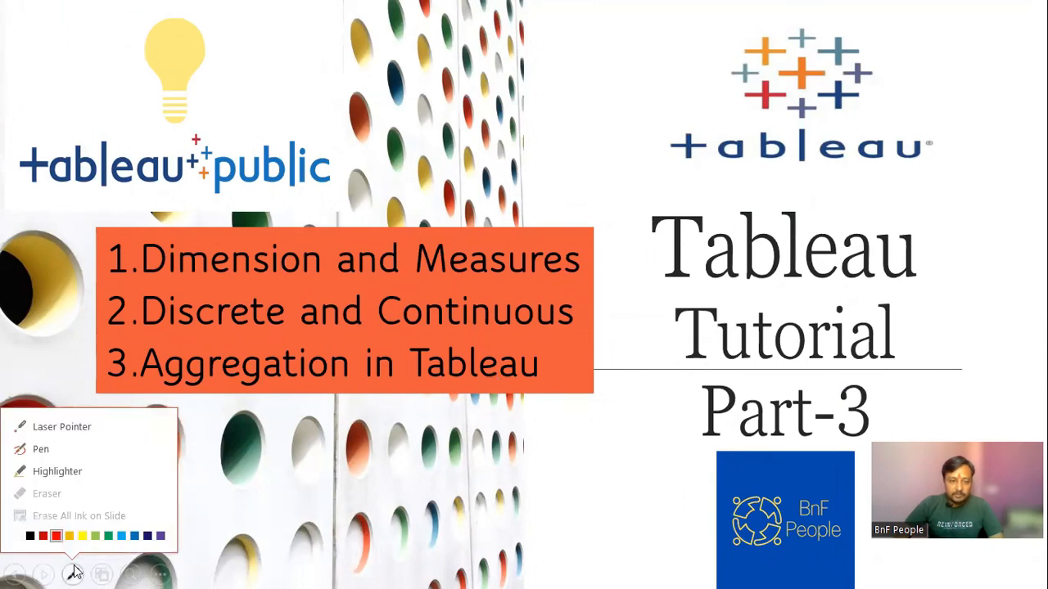
pyautogui.click(47, 455)
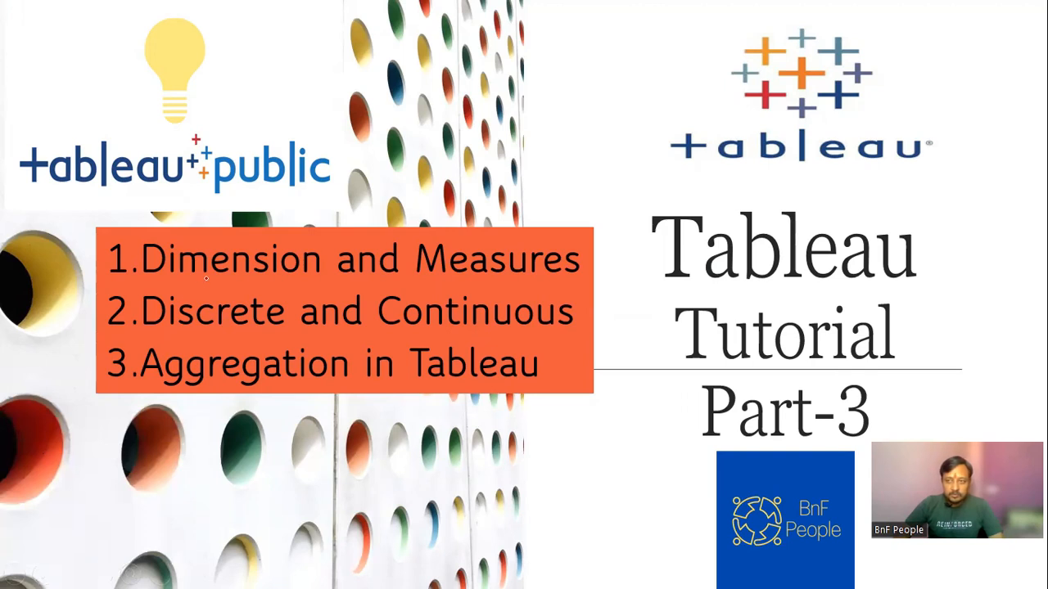